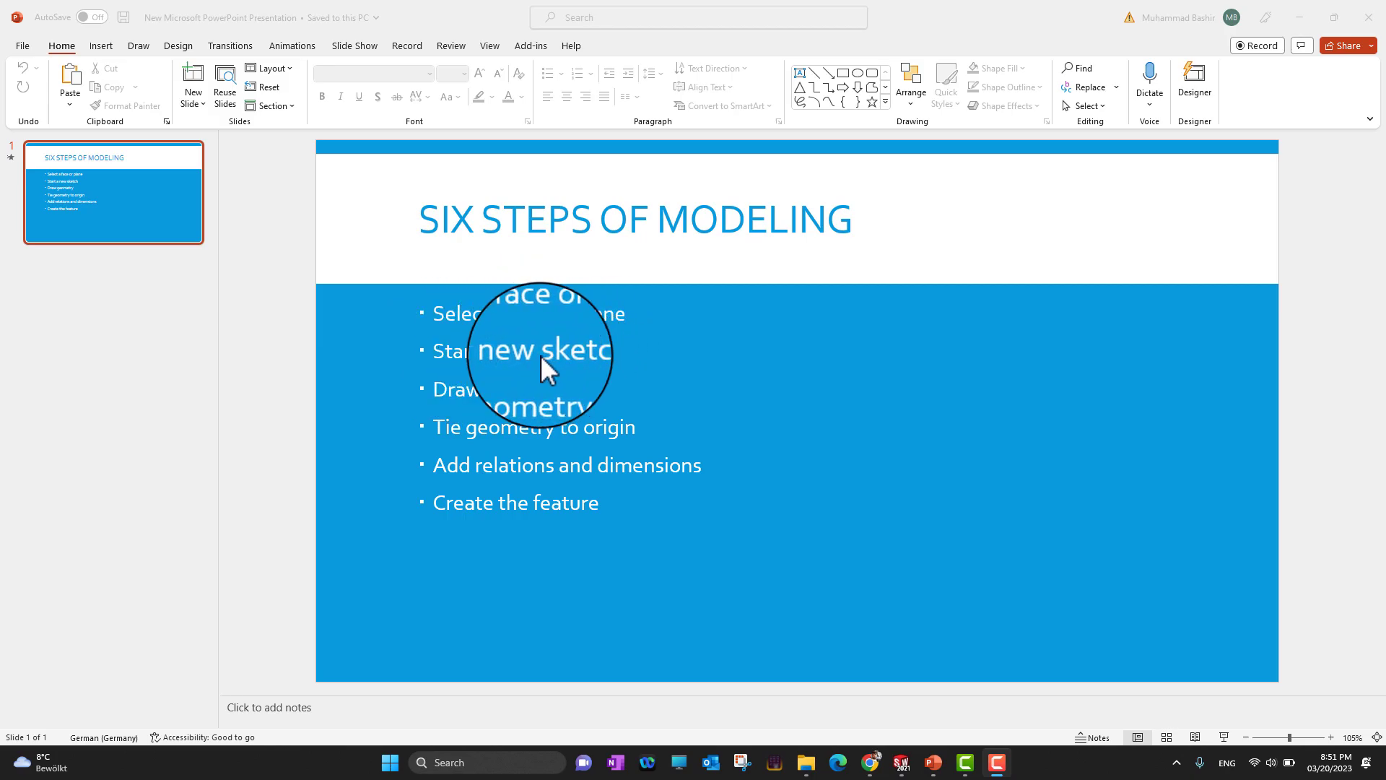
Switch between the empty SolidWorks part and the PowerPoint slide to review the six steps of modeling, ending in SolidWorks
click(901, 763)
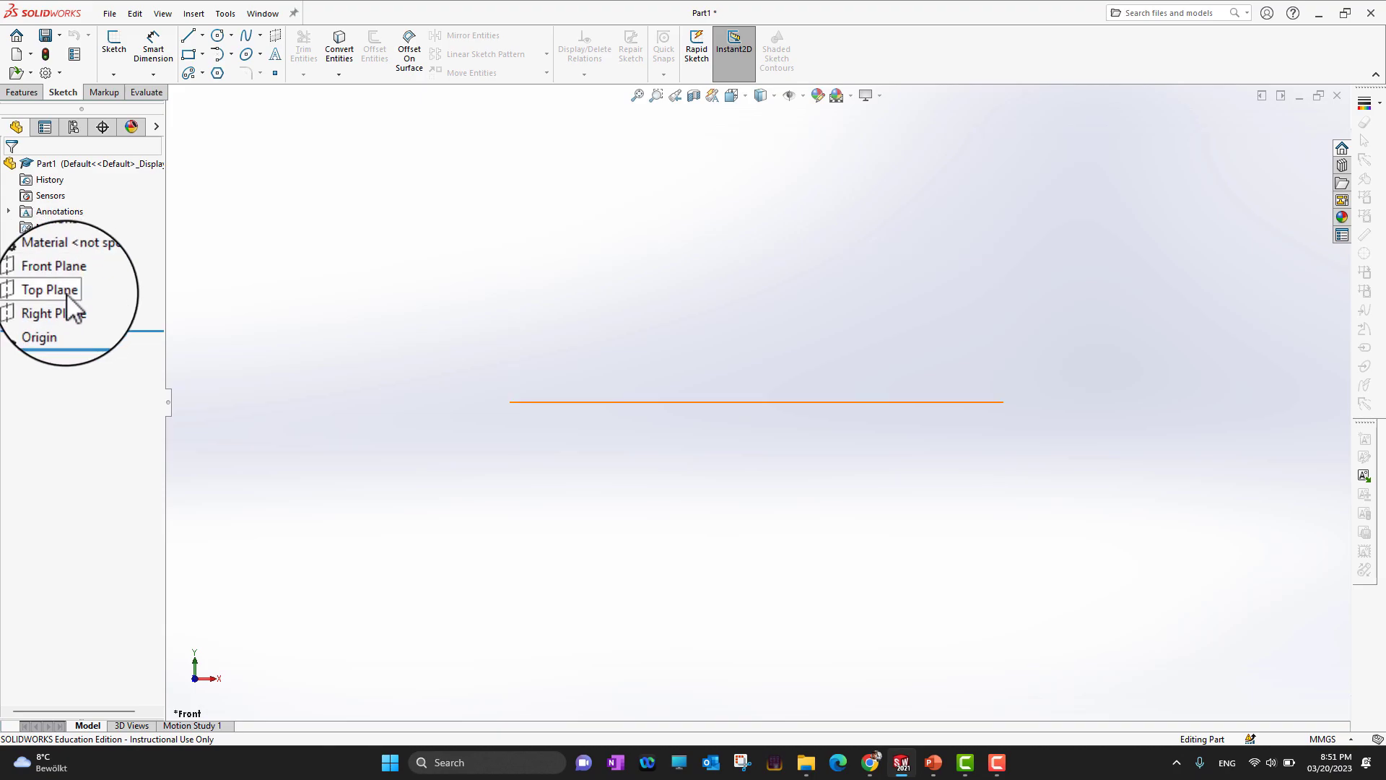
click(937, 764)
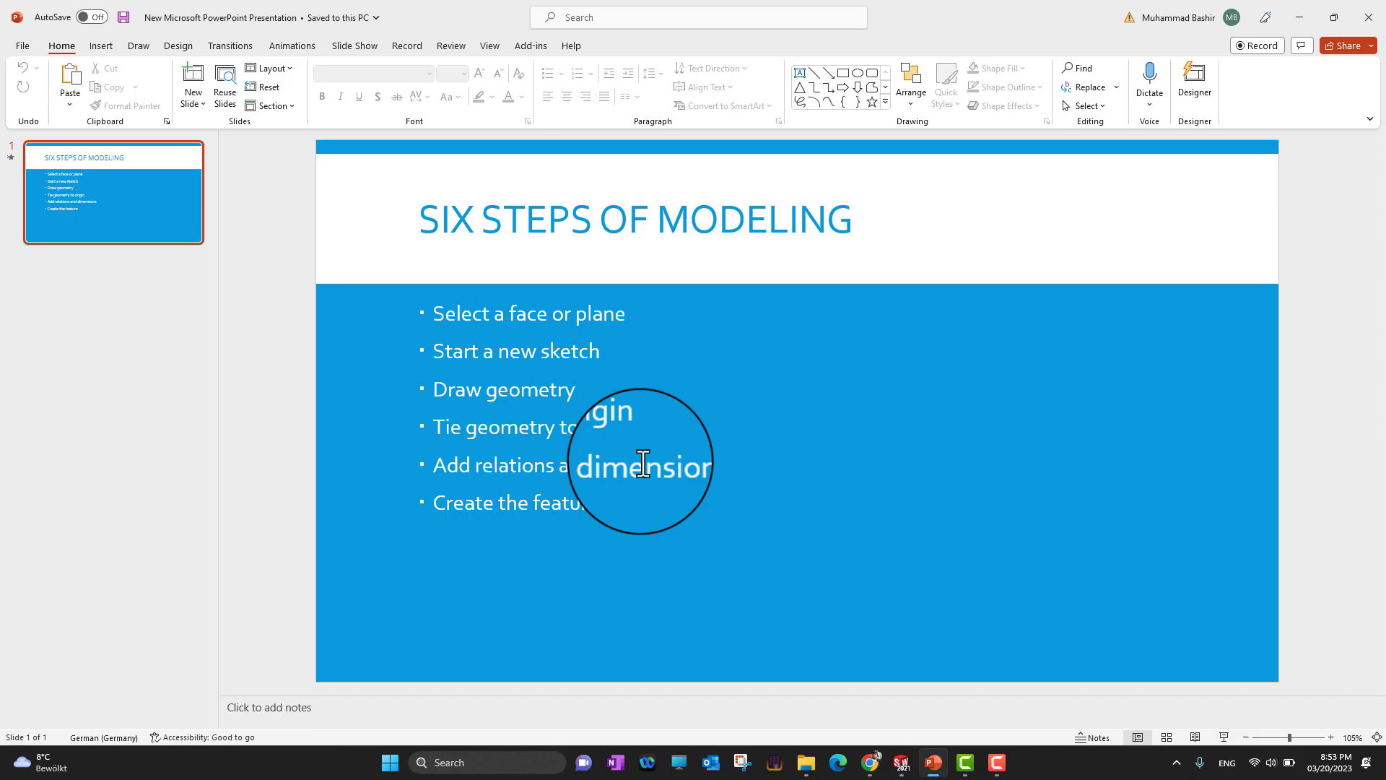
click(903, 771)
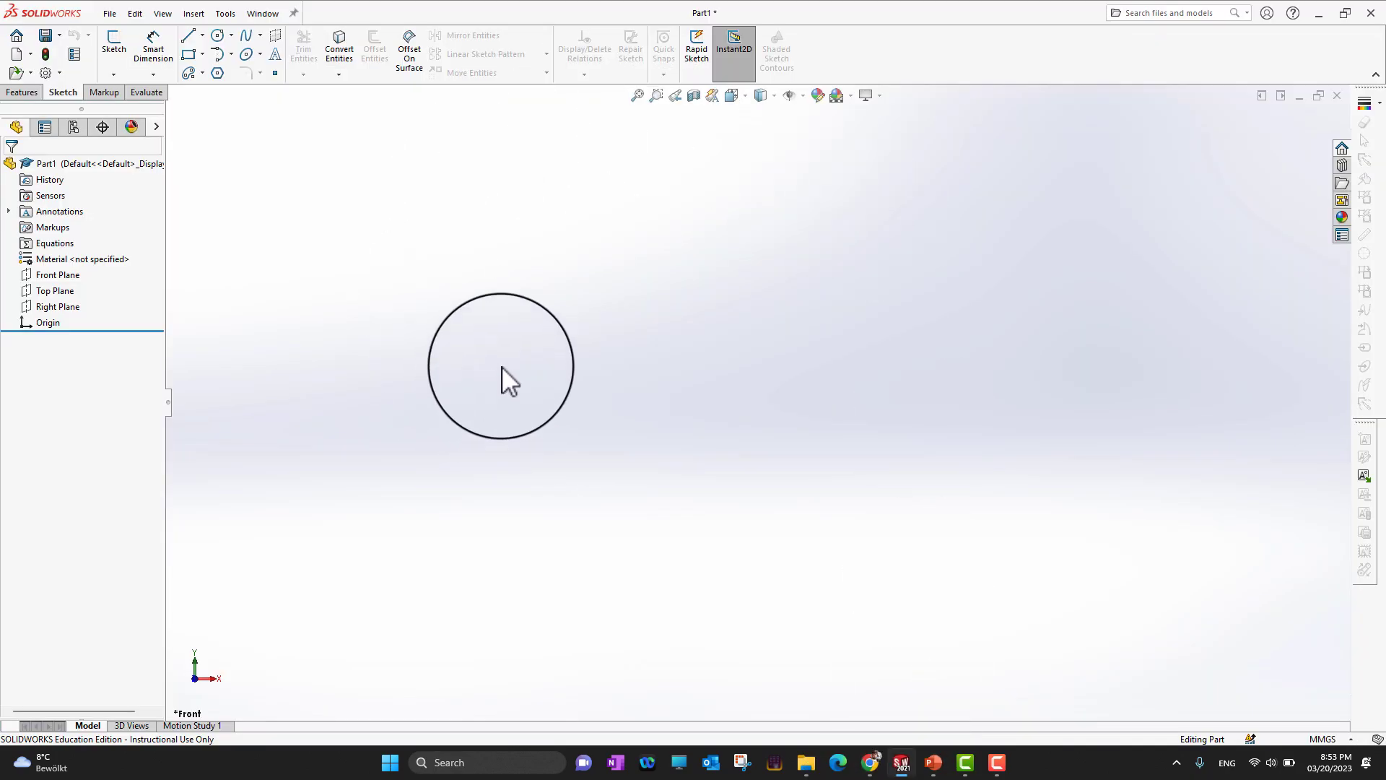
click(931, 765)
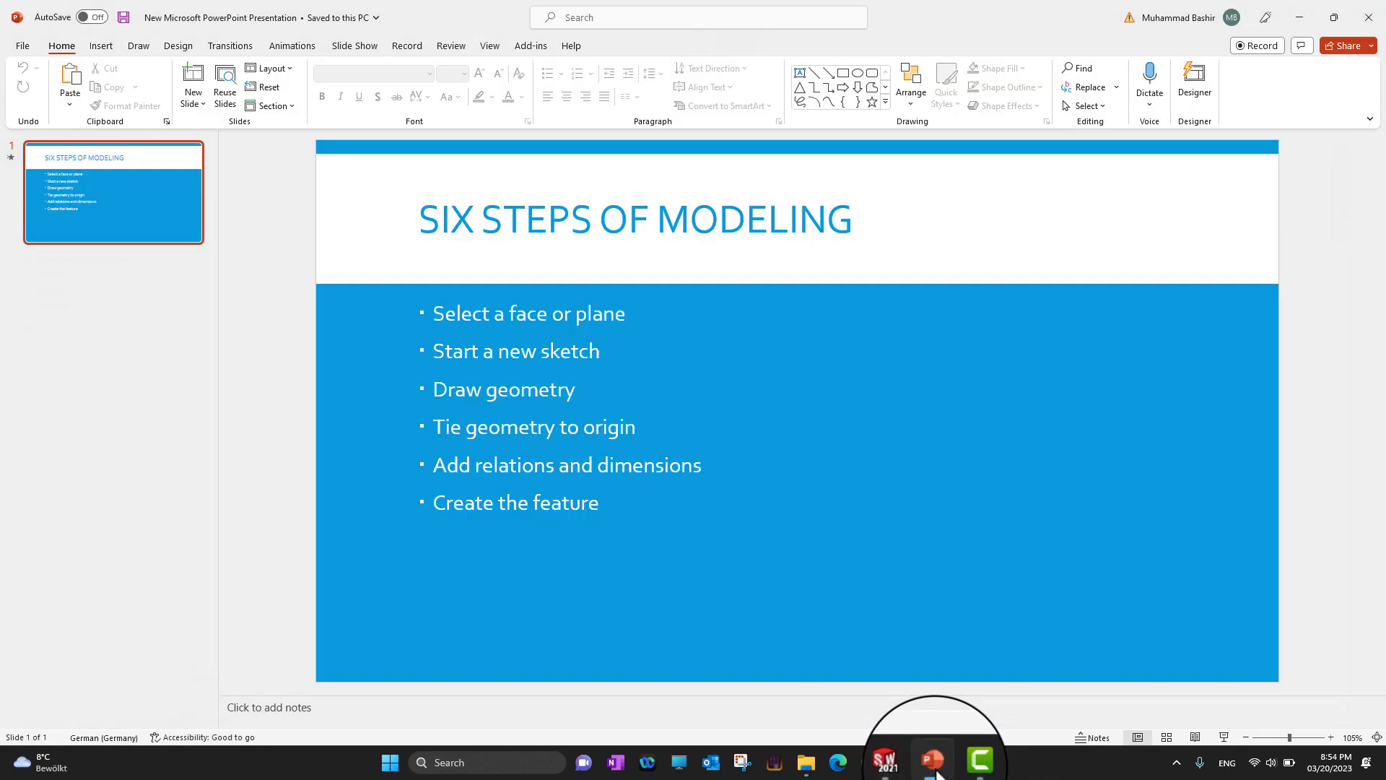
click(934, 765)
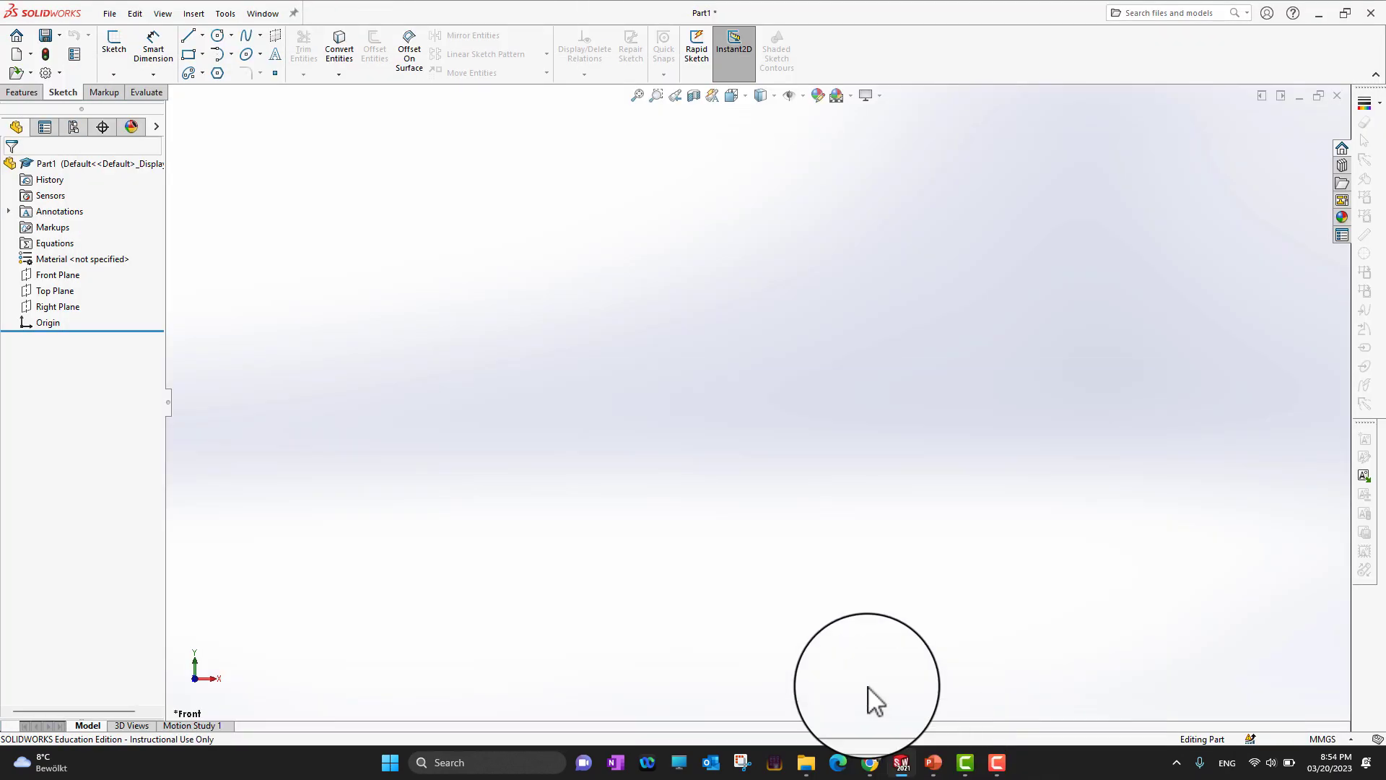
Sketch a corner rectangle about 90 mm wide and 57 mm high on the Front Plane, above and to the right of the origin
click(58, 275)
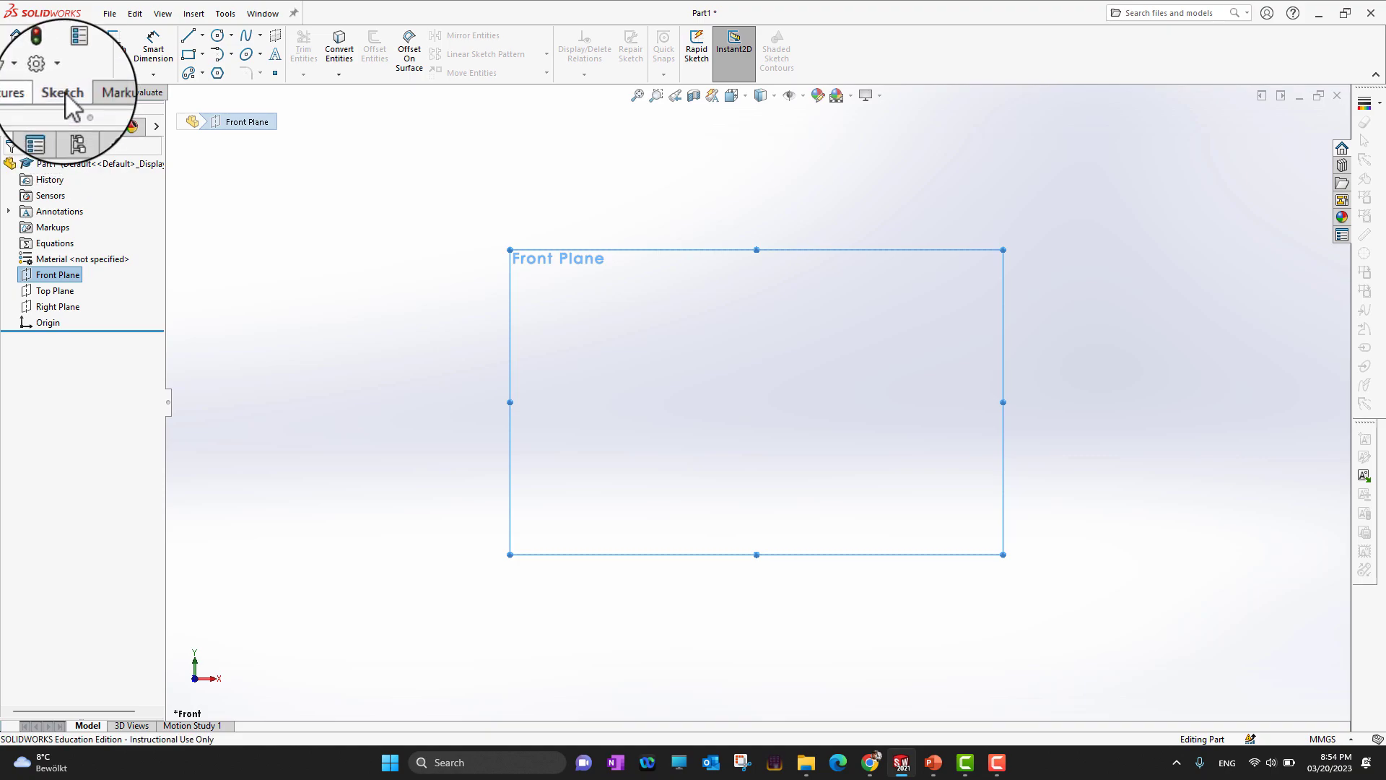
click(202, 54)
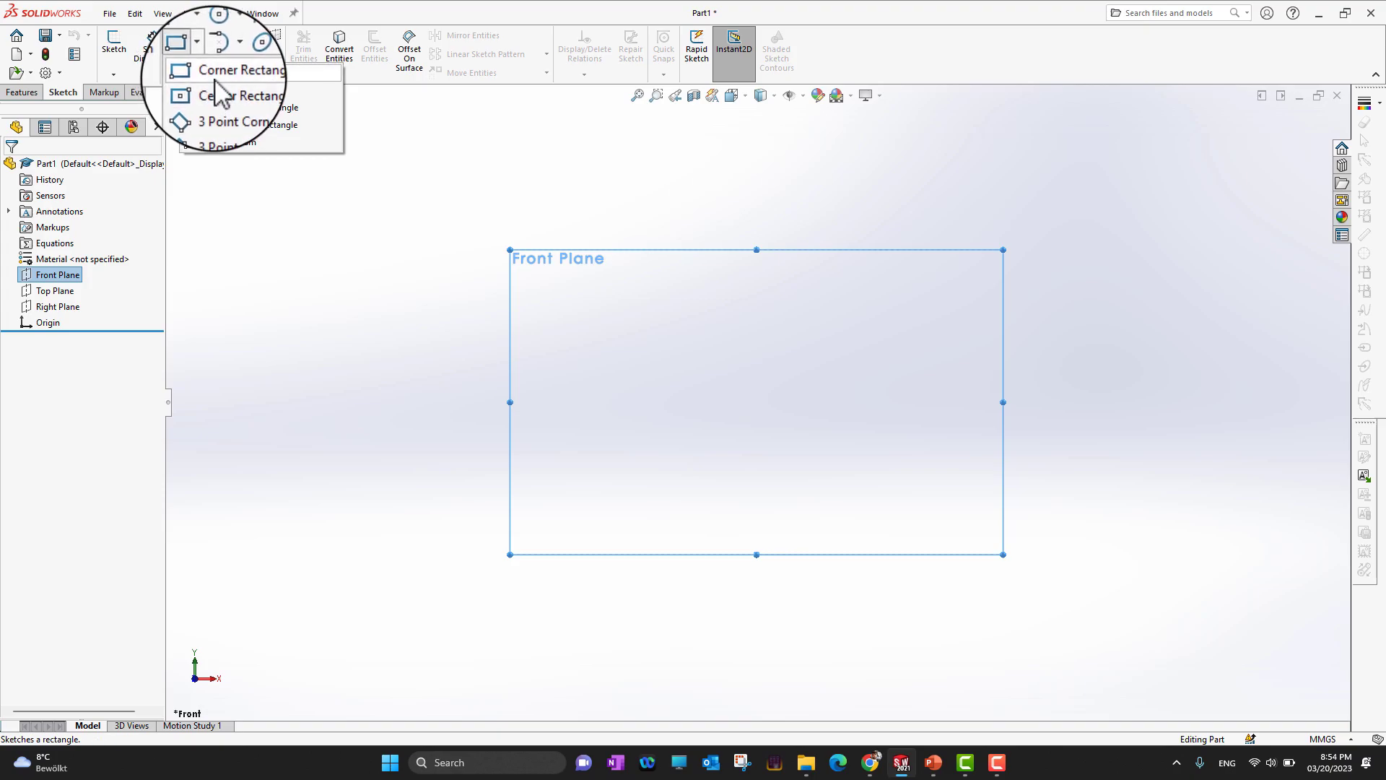
click(210, 74)
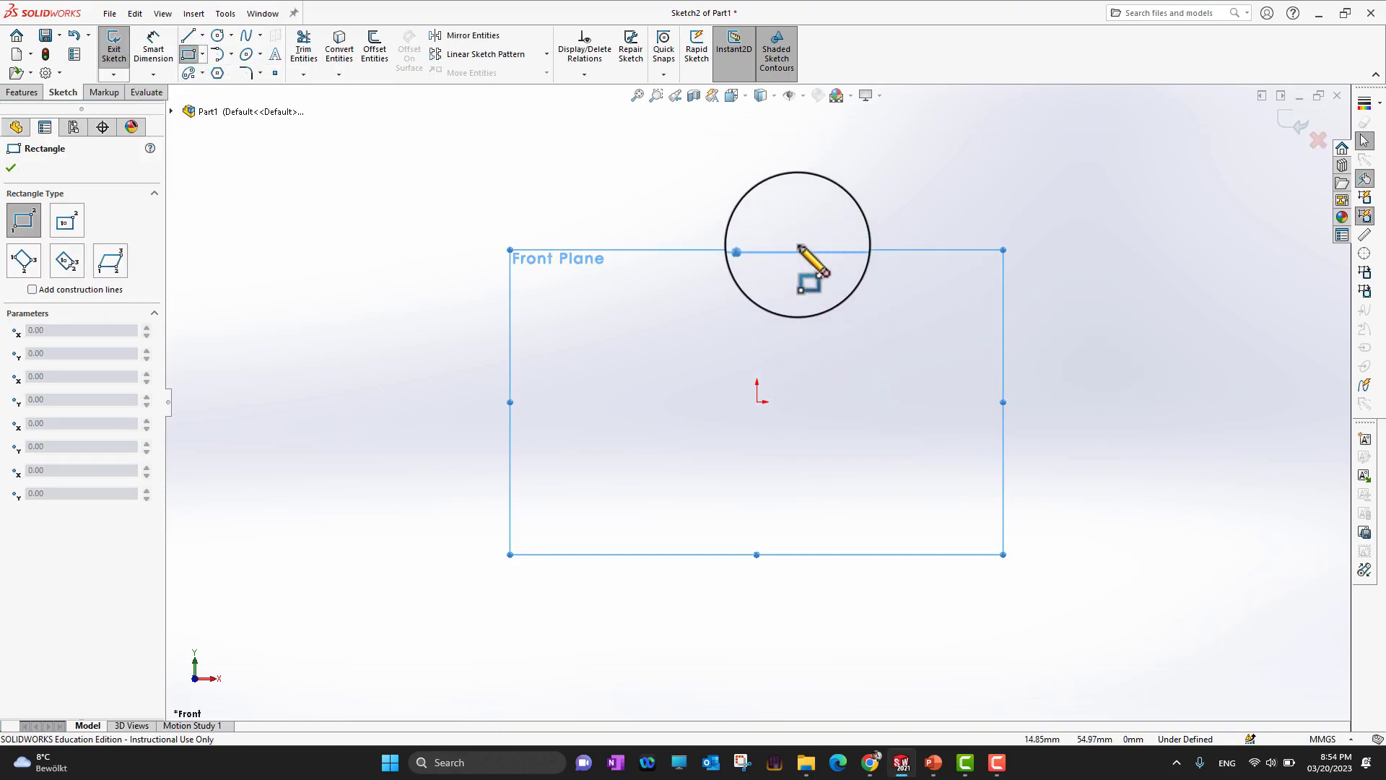
click(781, 207)
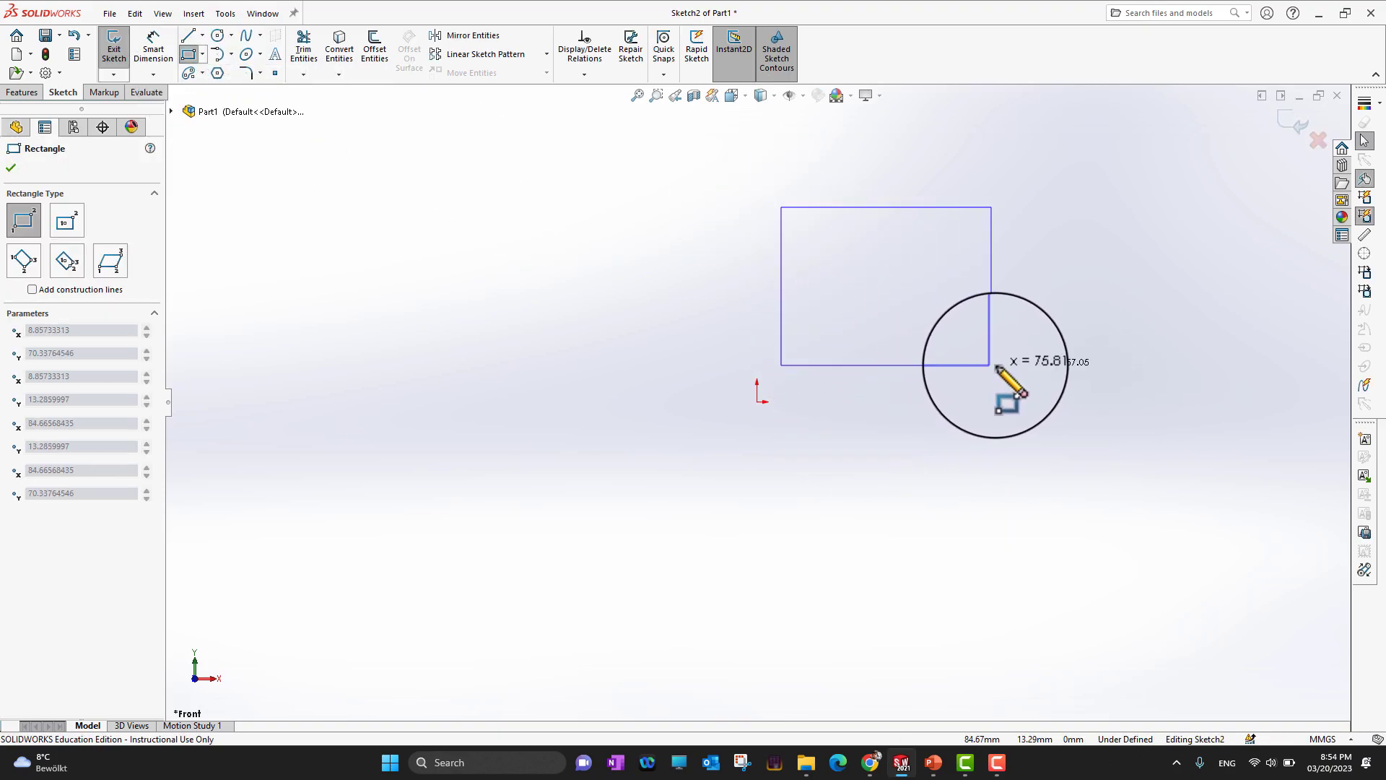
click(1032, 364)
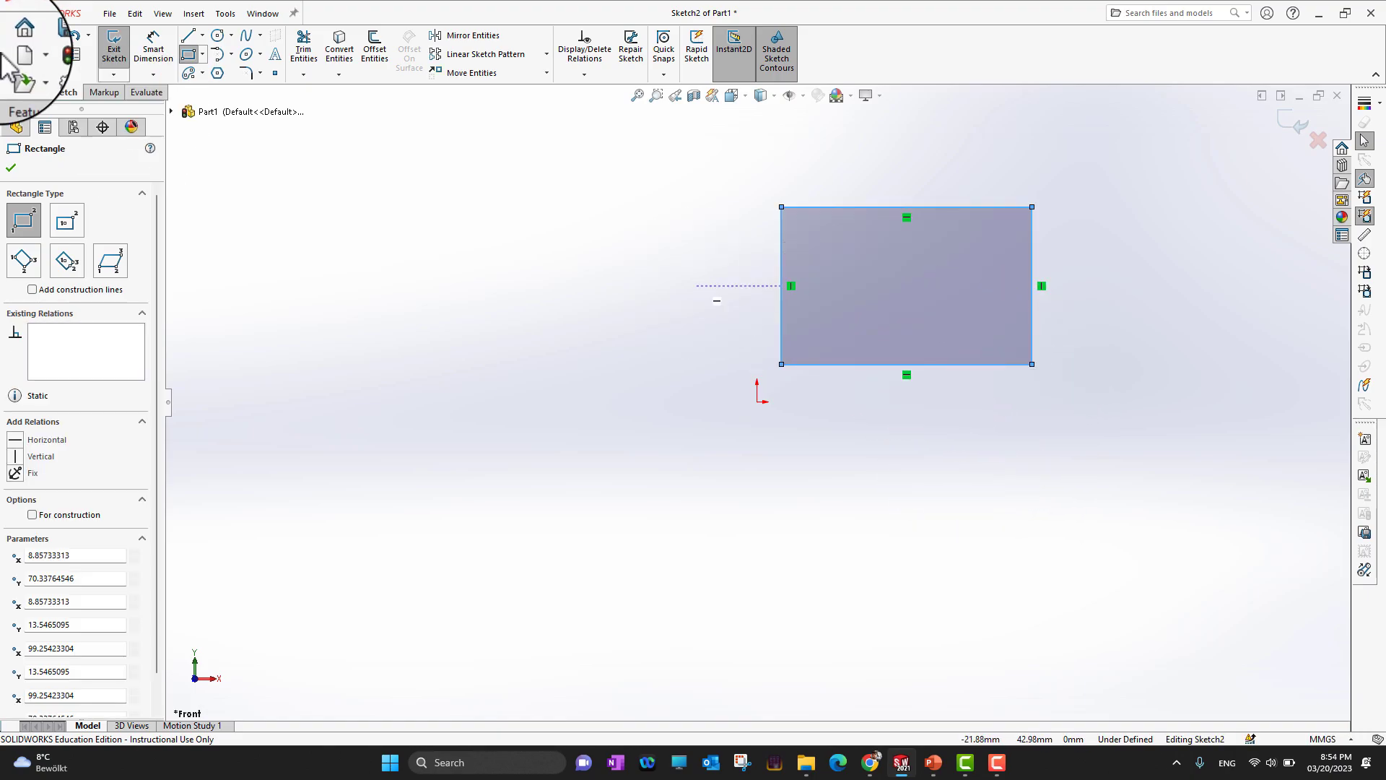
click(11, 168)
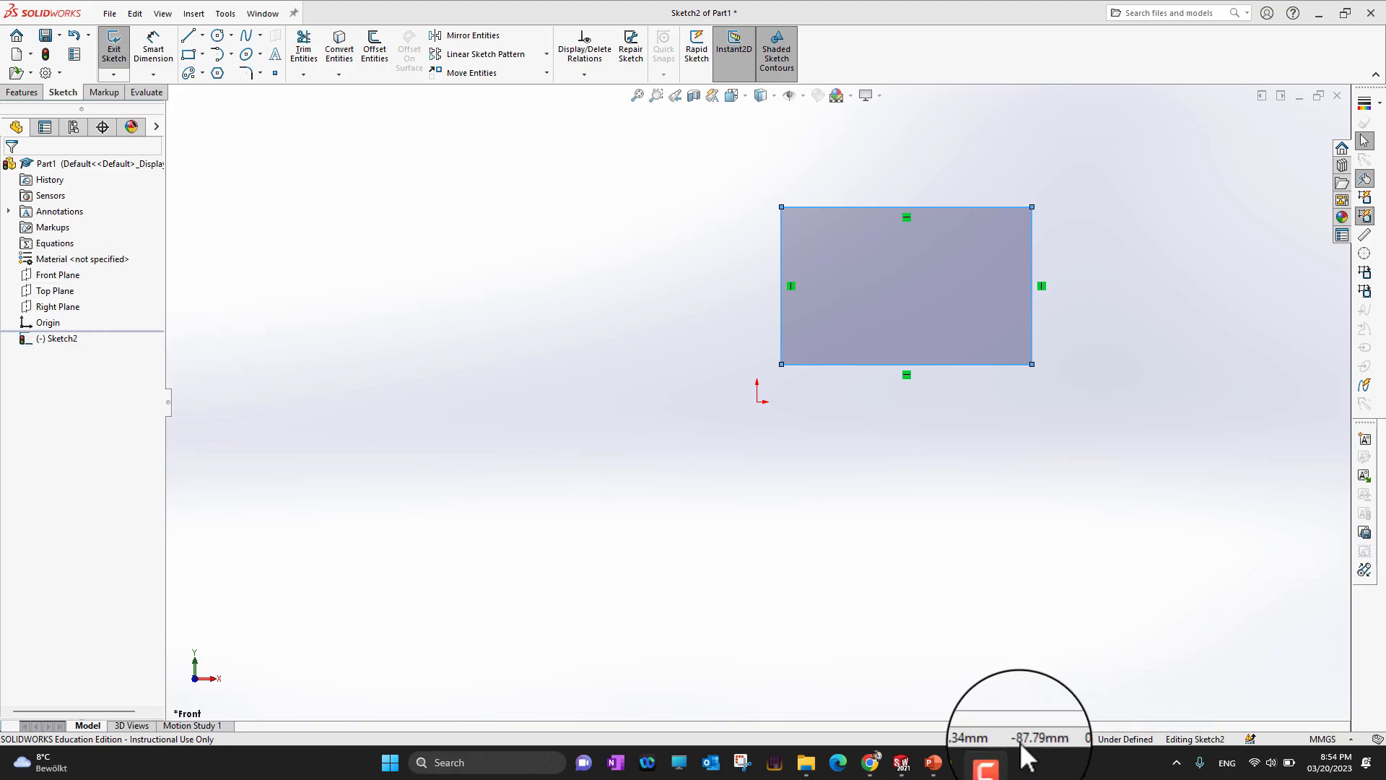
Check the PowerPoint list of modeling steps, and make the rectangle's lower-left corner coincident with the origin in SolidWorks
click(933, 763)
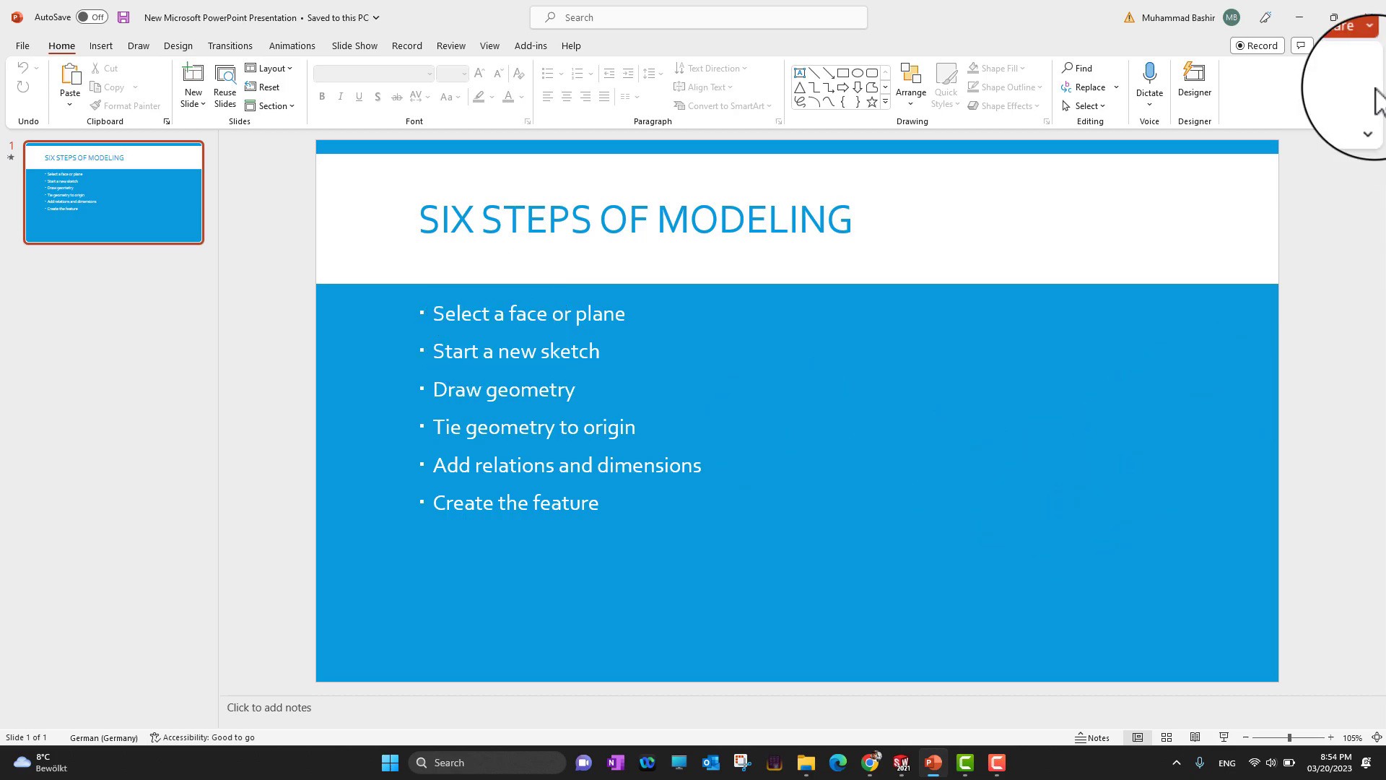
click(1298, 24)
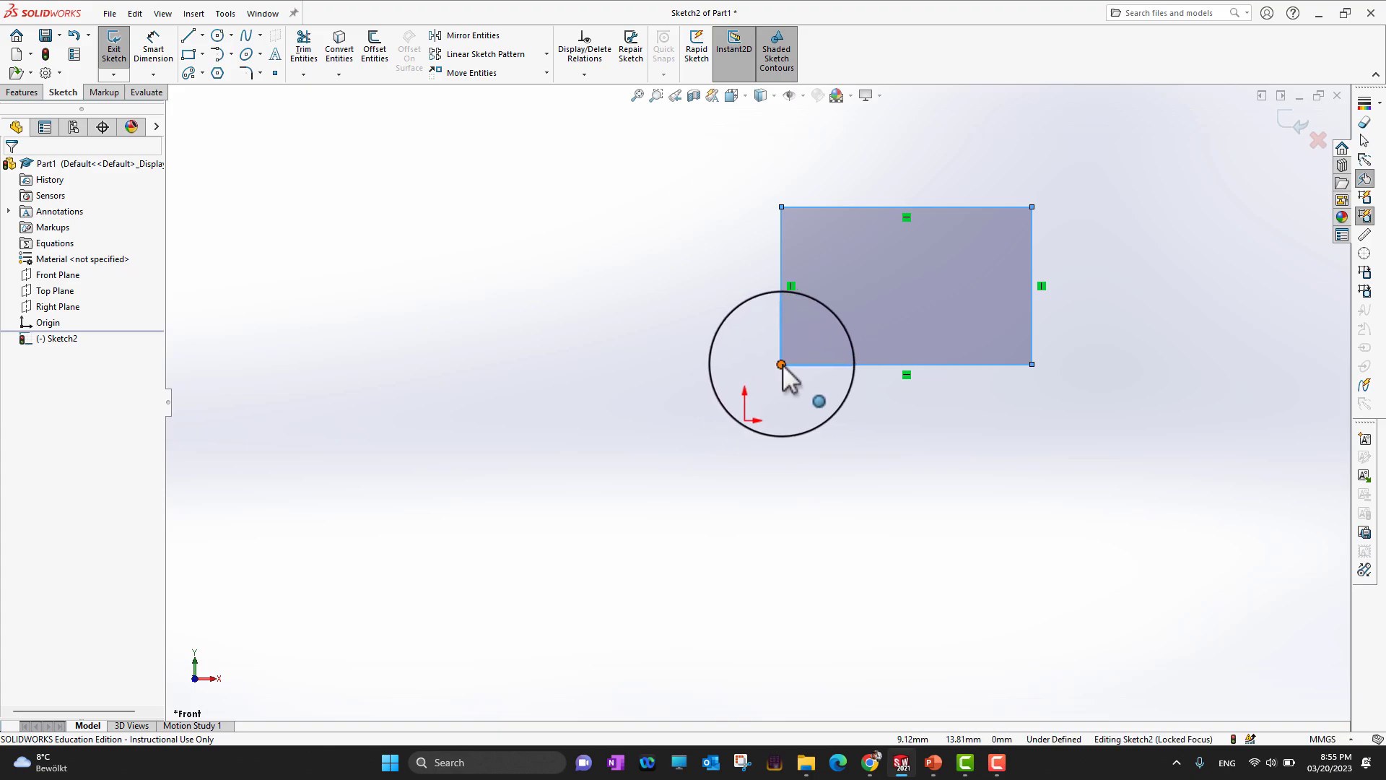
drag(781, 365, 757, 403)
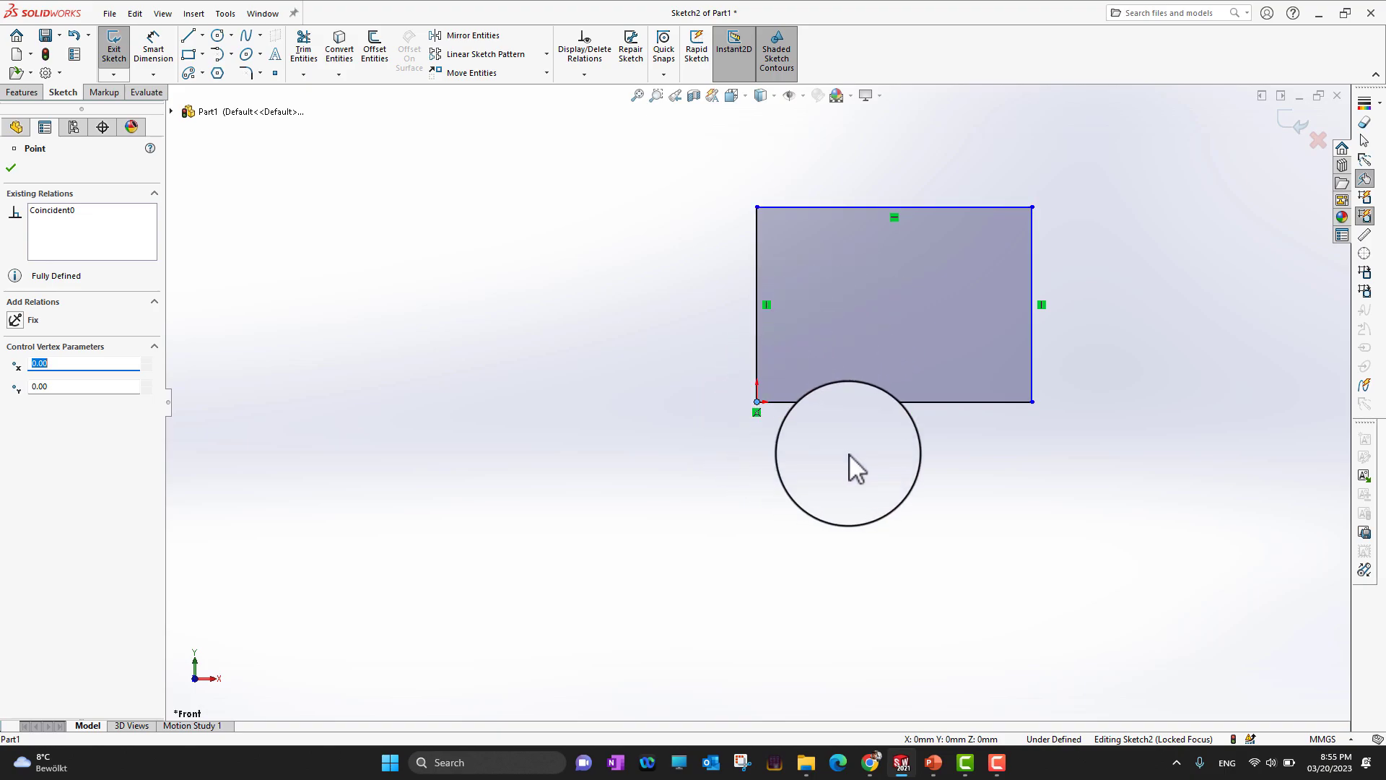
click(11, 167)
Examine the rectangle's relations at the origin and along its edges against the PowerPoint list of modeling steps
scroll(758, 403, up, 2)
scroll(870, 427, down, 6)
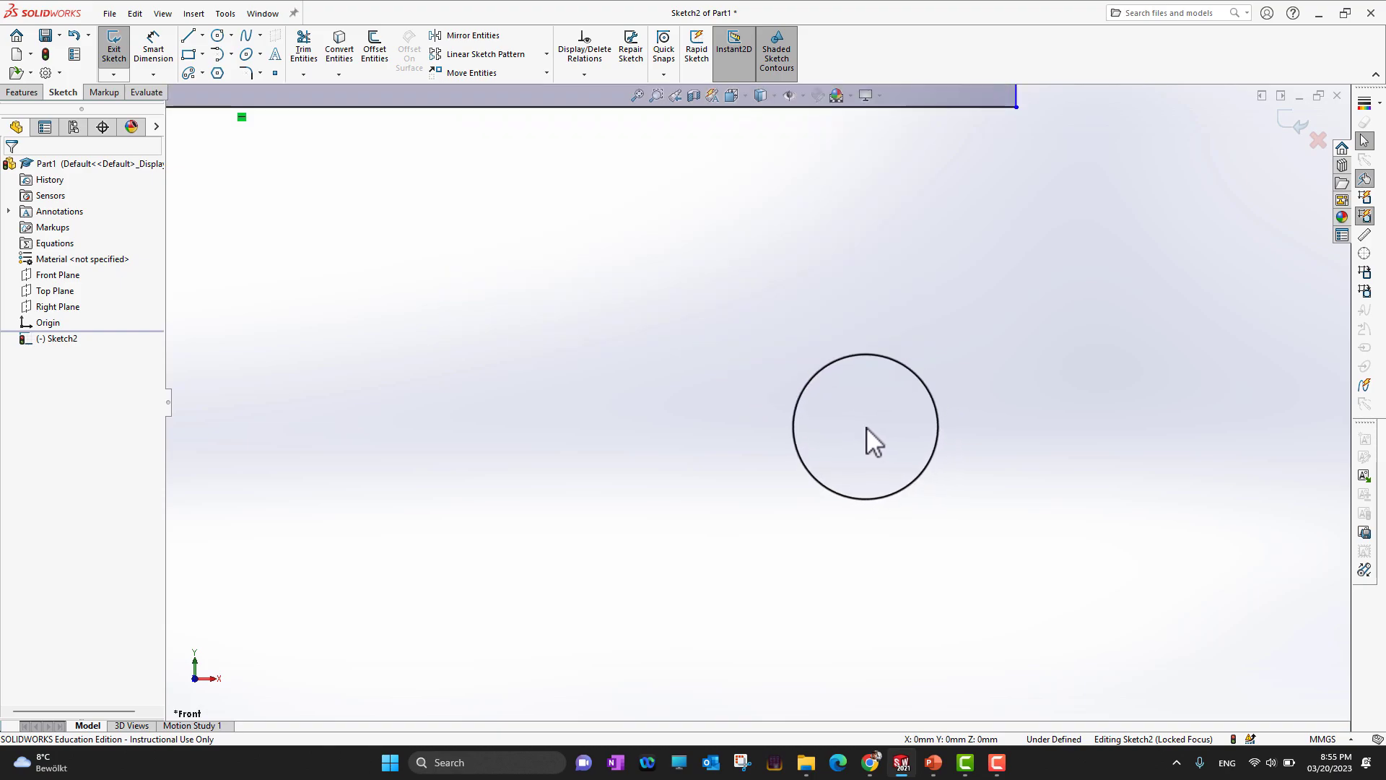
scroll(778, 366, up, 8)
scroll(744, 375, up, 2)
scroll(751, 368, down, 4)
scroll(758, 405, down, 1)
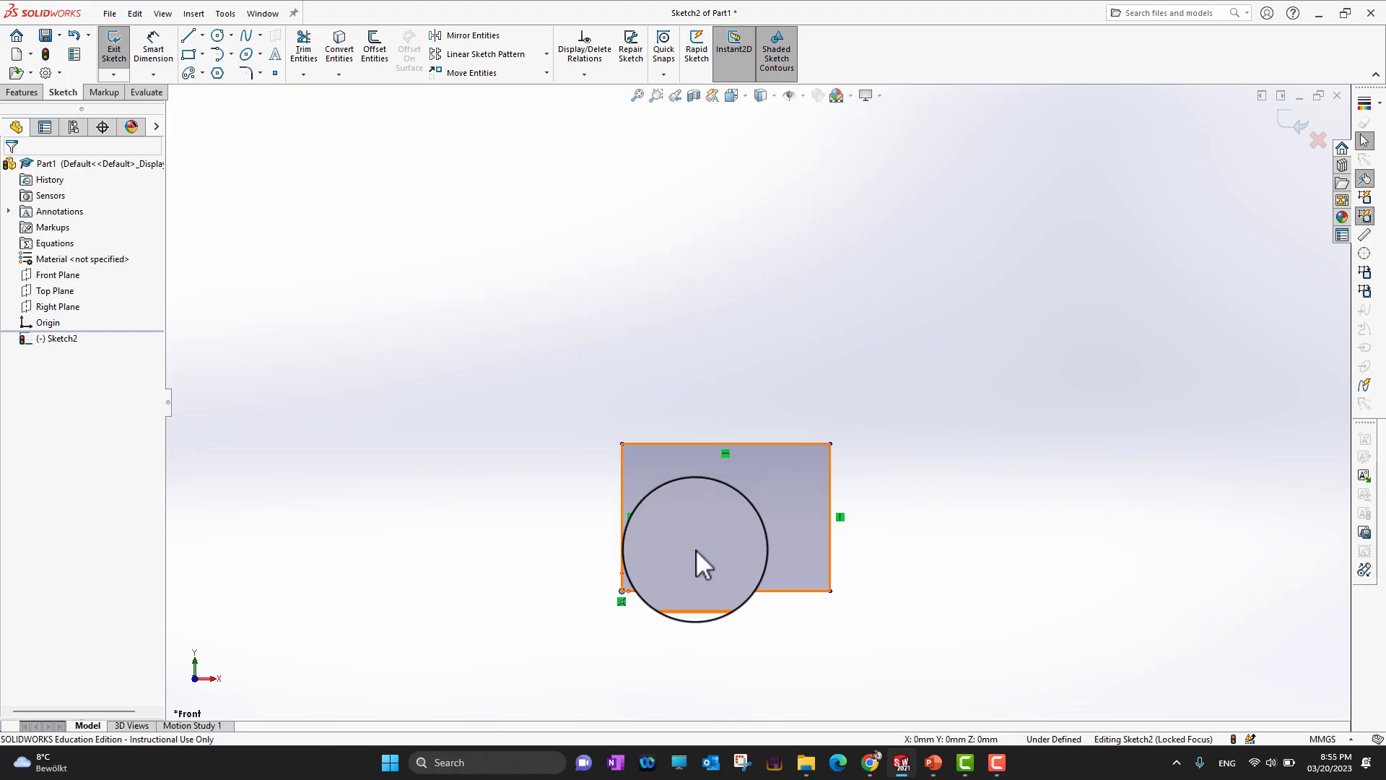
scroll(675, 578, down, 5)
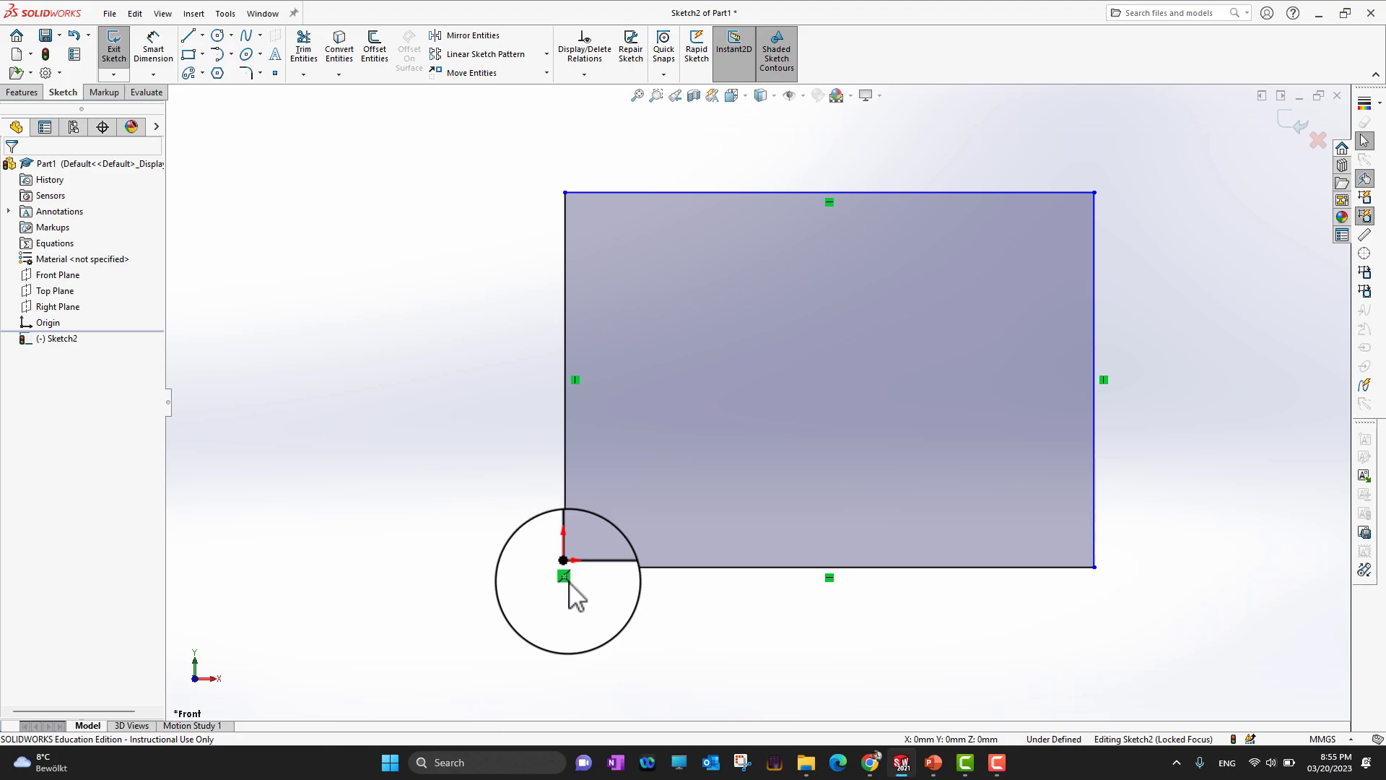
click(933, 765)
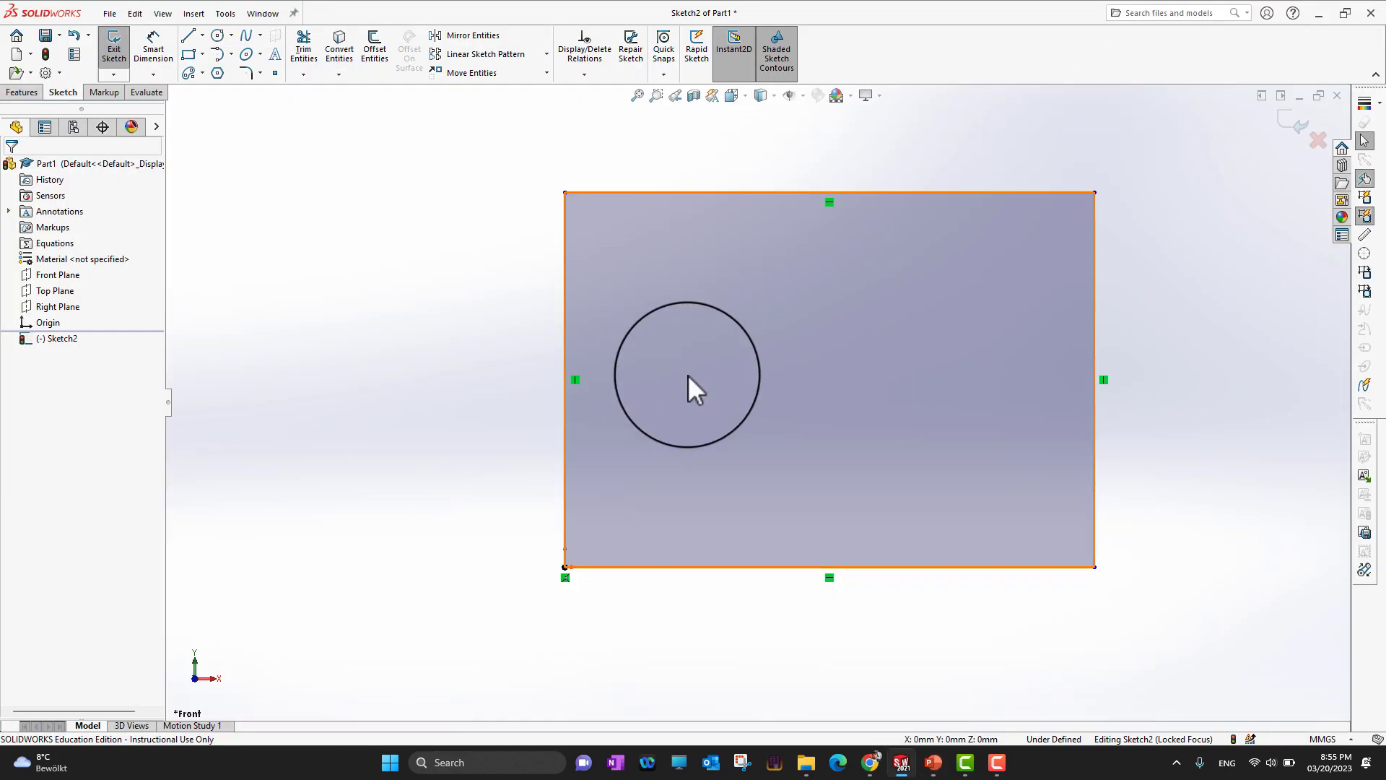
mouse_move(733, 406)
mouse_down()
mouse_move(704, 390)
mouse_move(700, 351)
mouse_move(799, 444)
mouse_move(766, 443)
mouse_up()
scroll(765, 443, down, 3)
scroll(763, 441, up, 2)
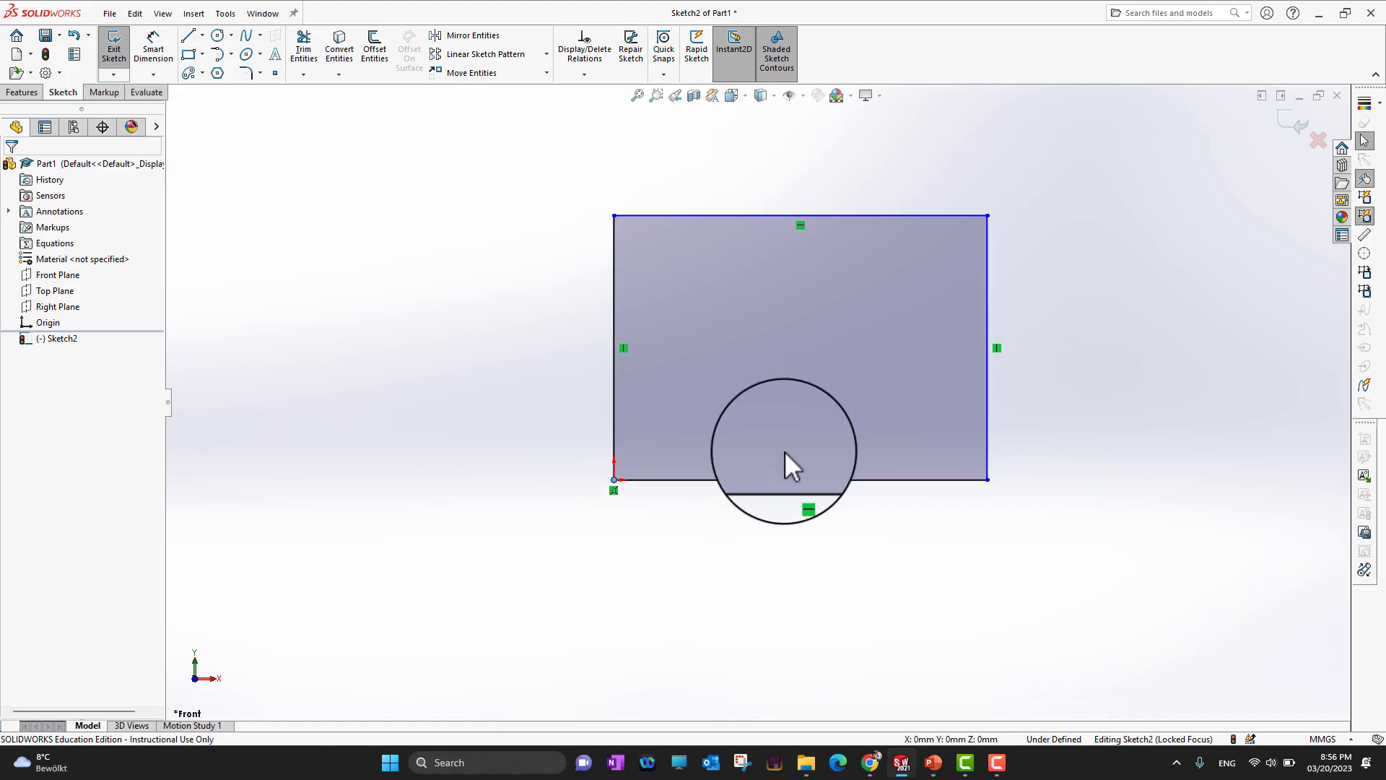
scroll(799, 495, up, 1)
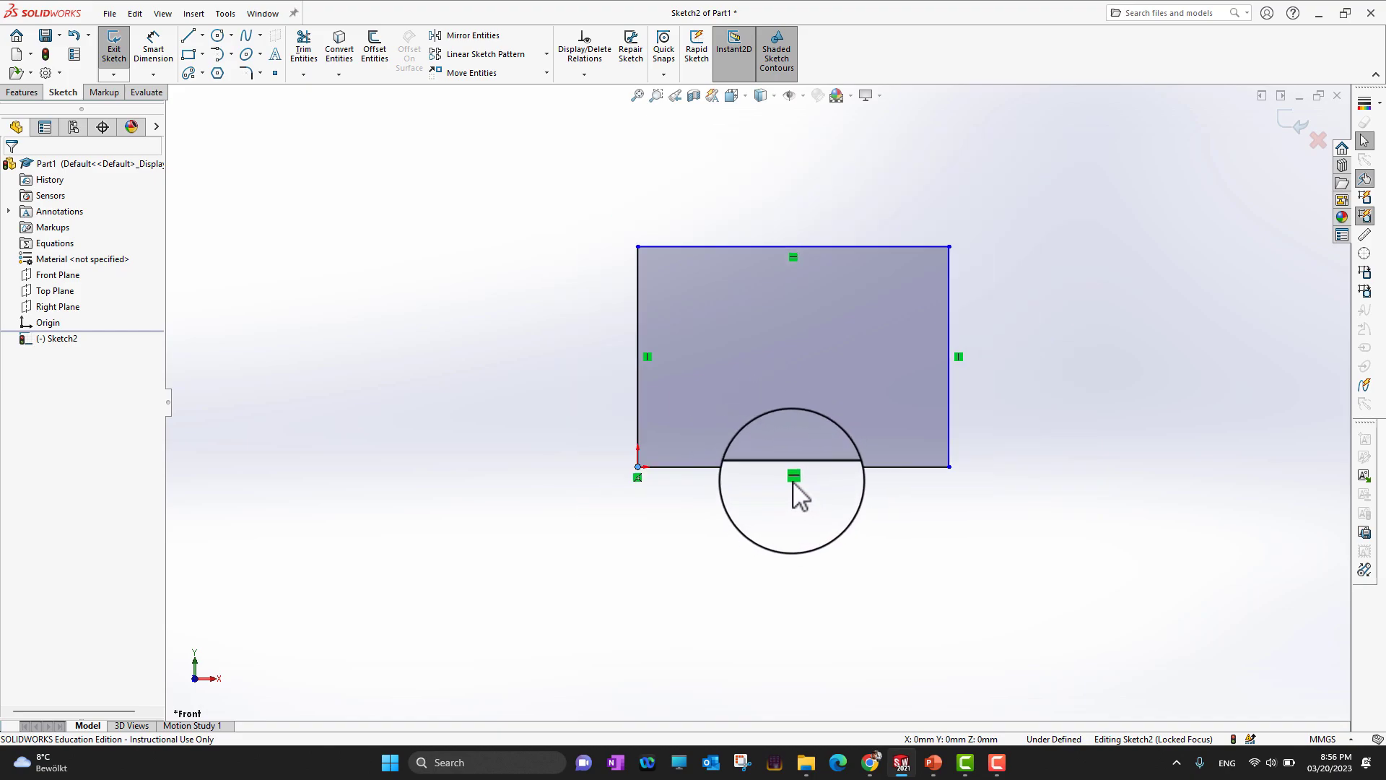
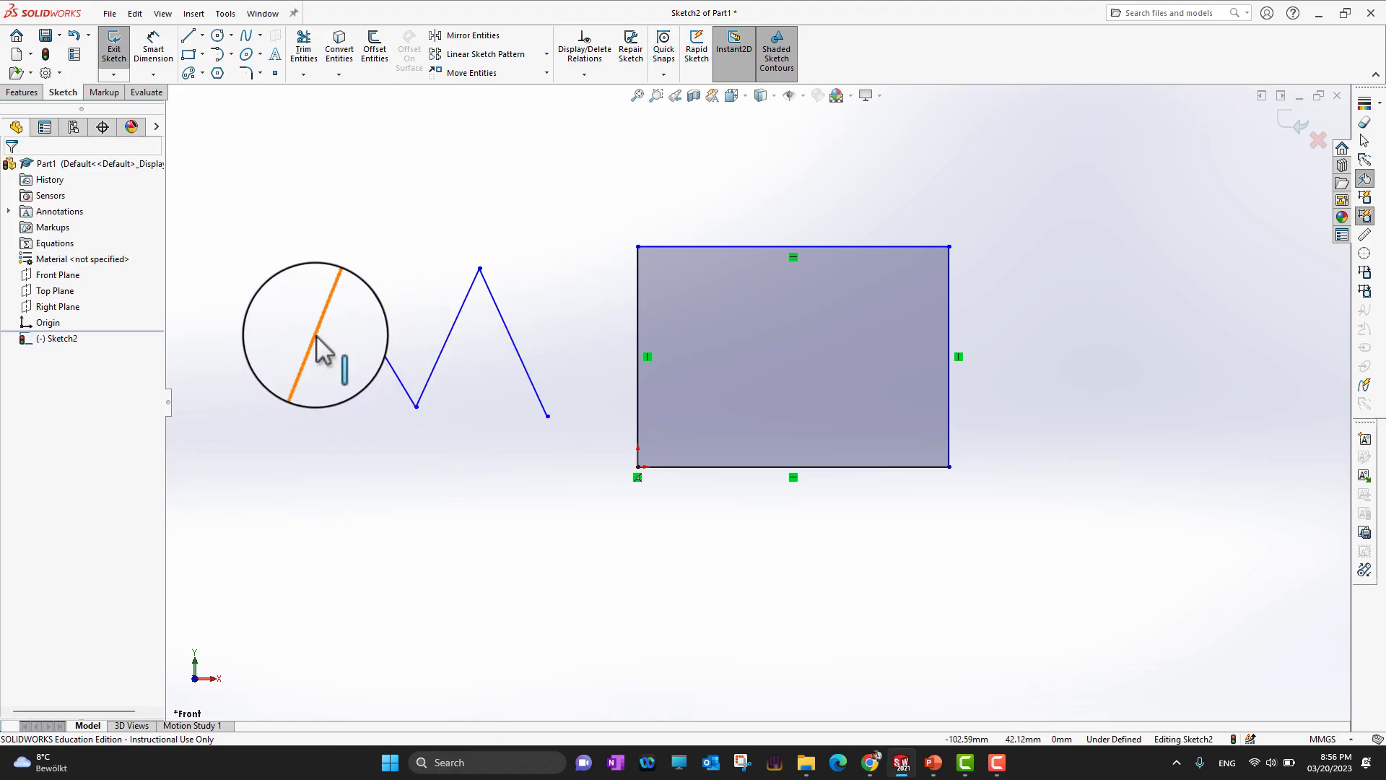
Add a perpendicular relation between the first two lines of the zigzag beside the rectangle and inspect their shared corner
click(319, 327)
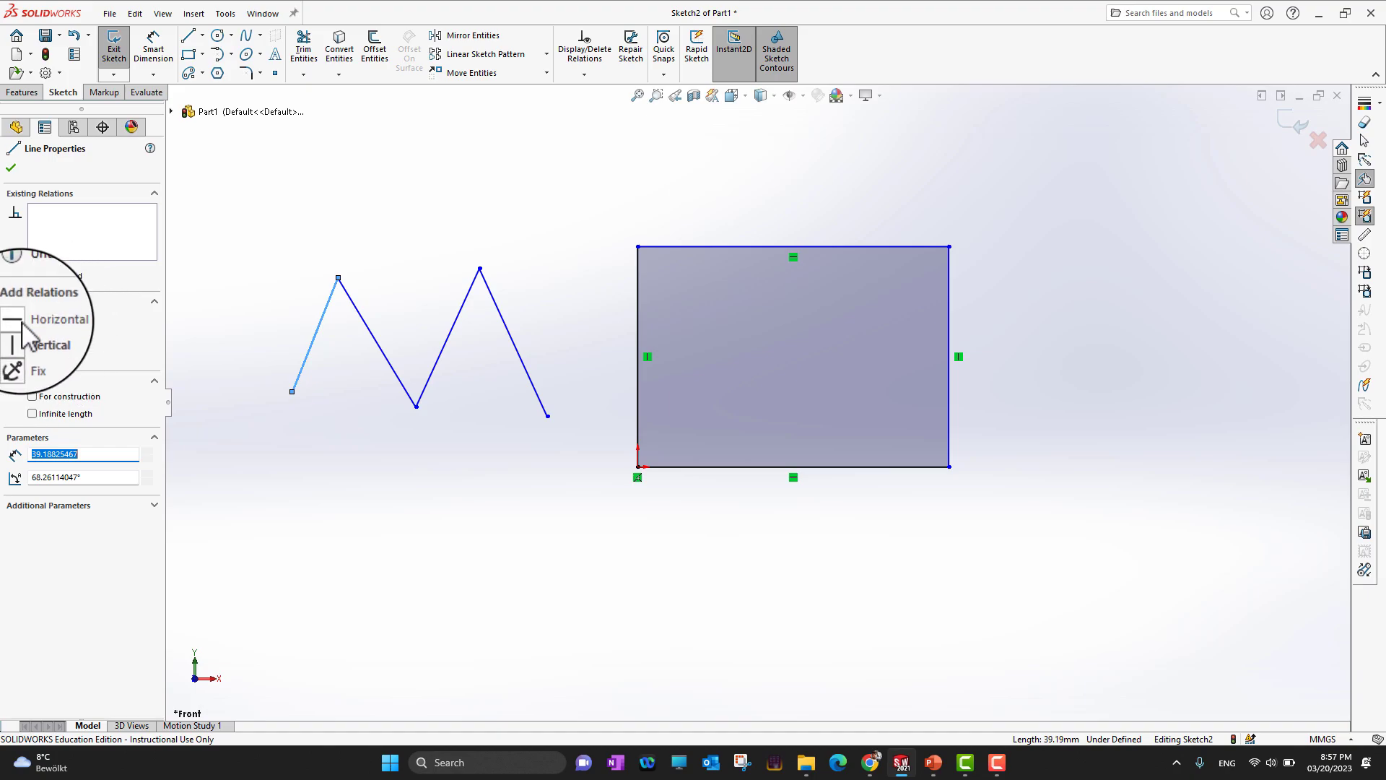
click(16, 127)
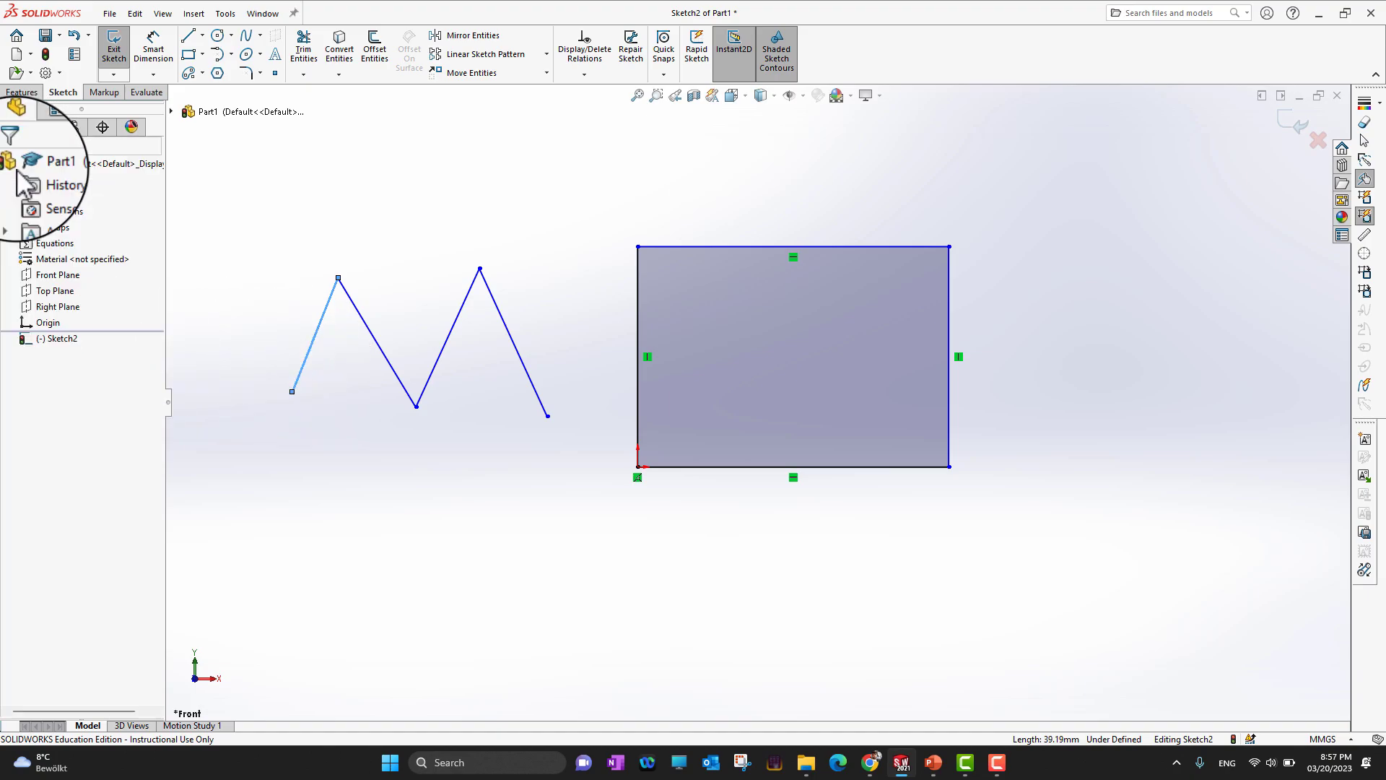
click(368, 495)
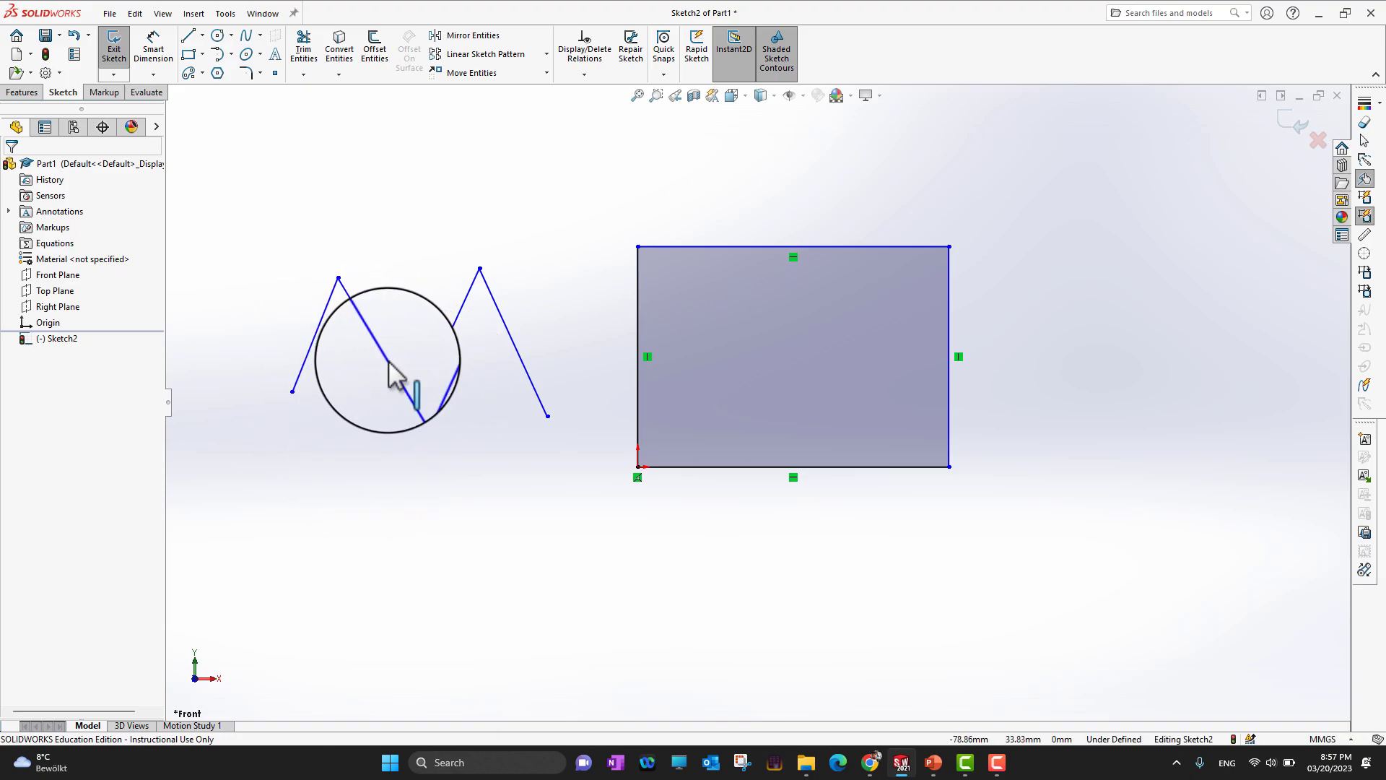
click(318, 331)
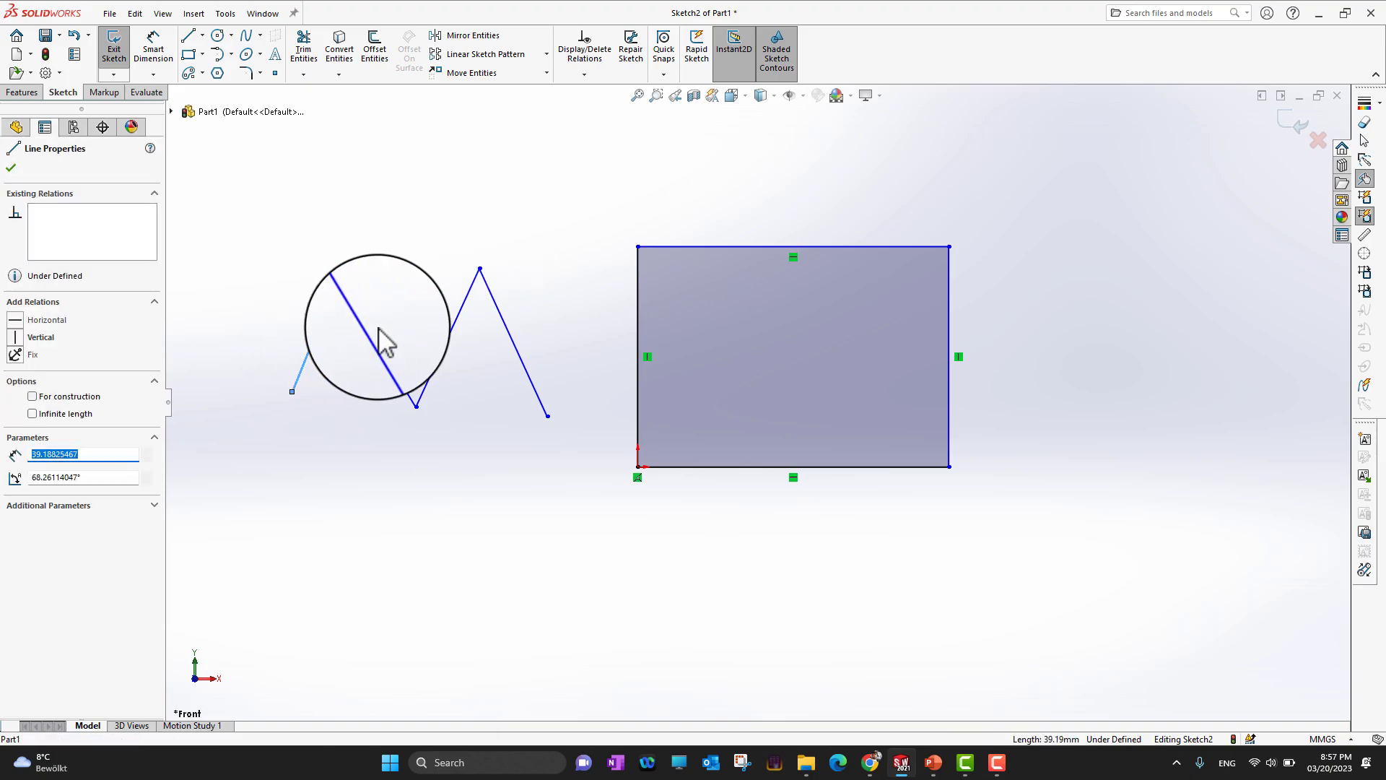
ctrl+click(370, 334)
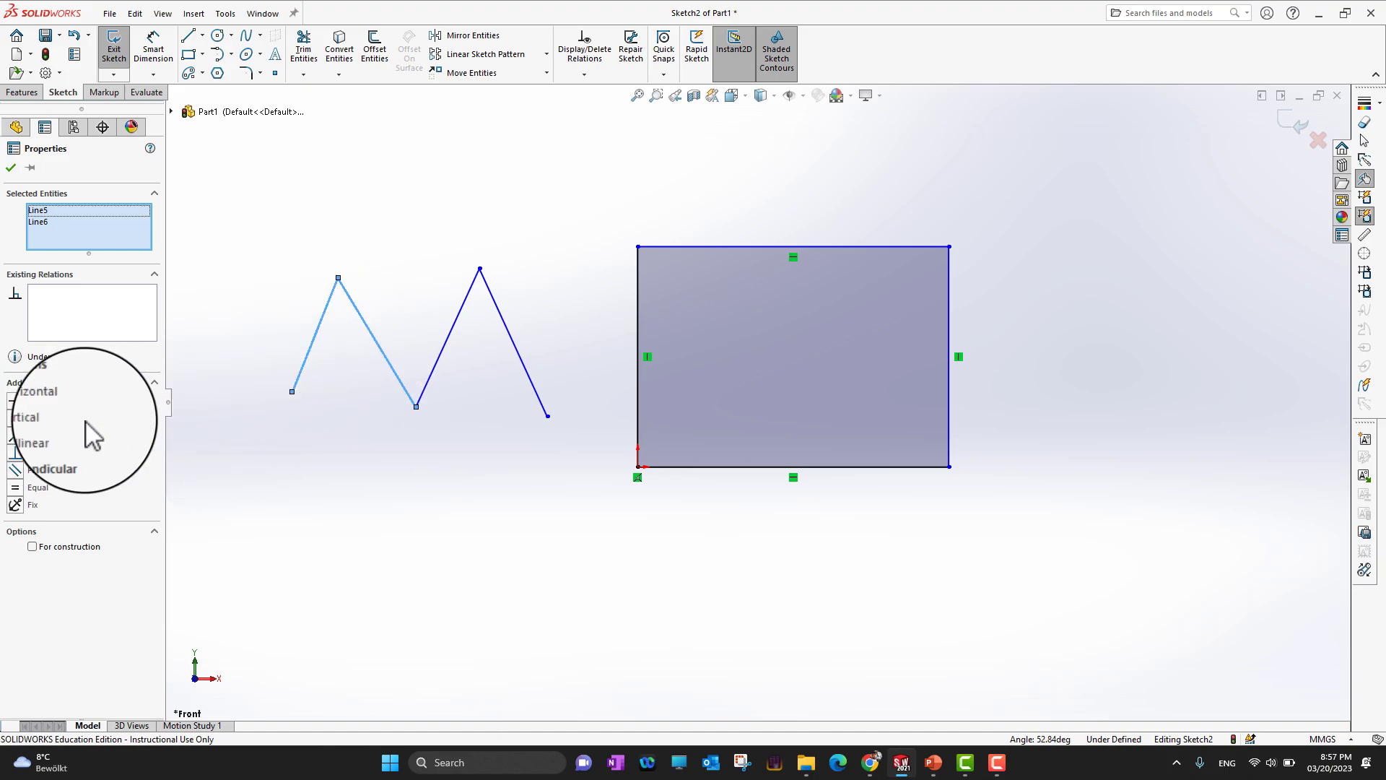
click(15, 454)
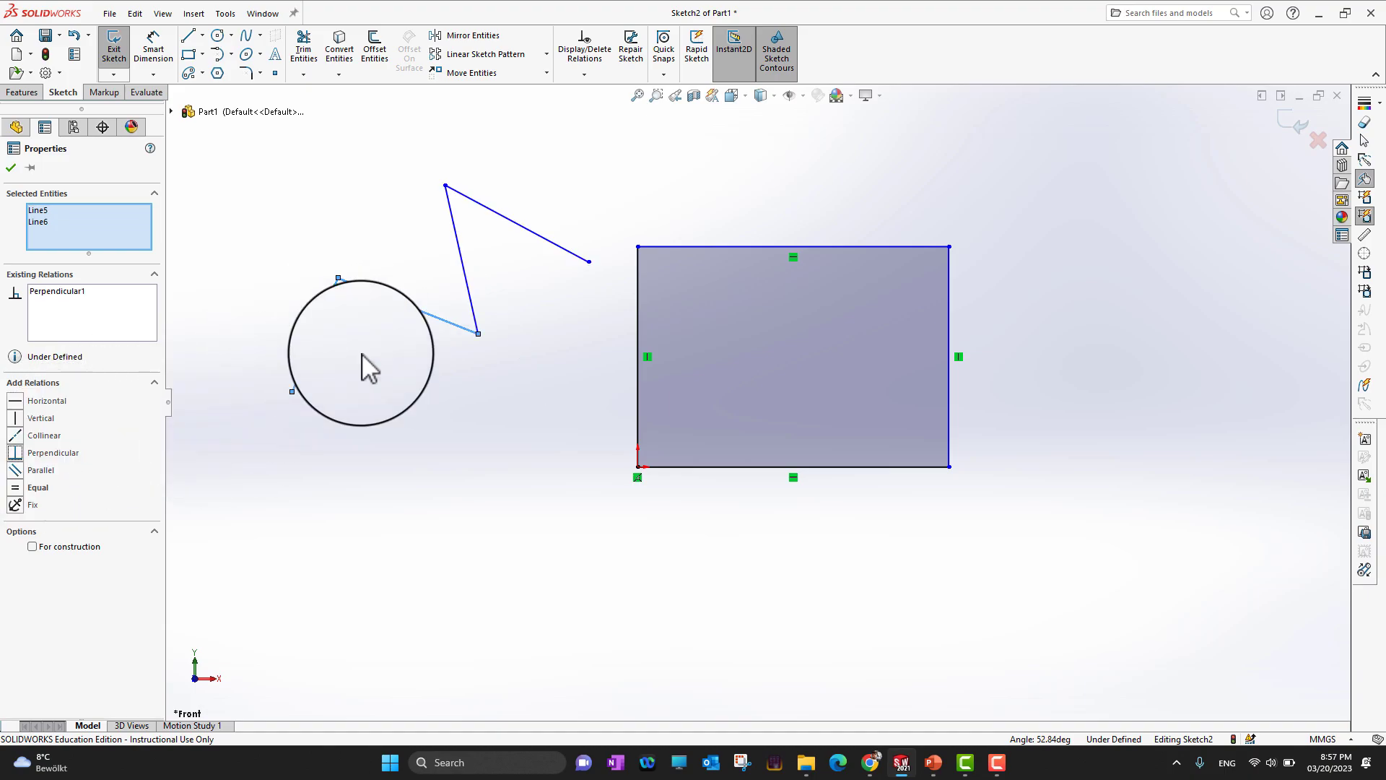
scroll(334, 298, down, 1)
scroll(334, 296, down, 2)
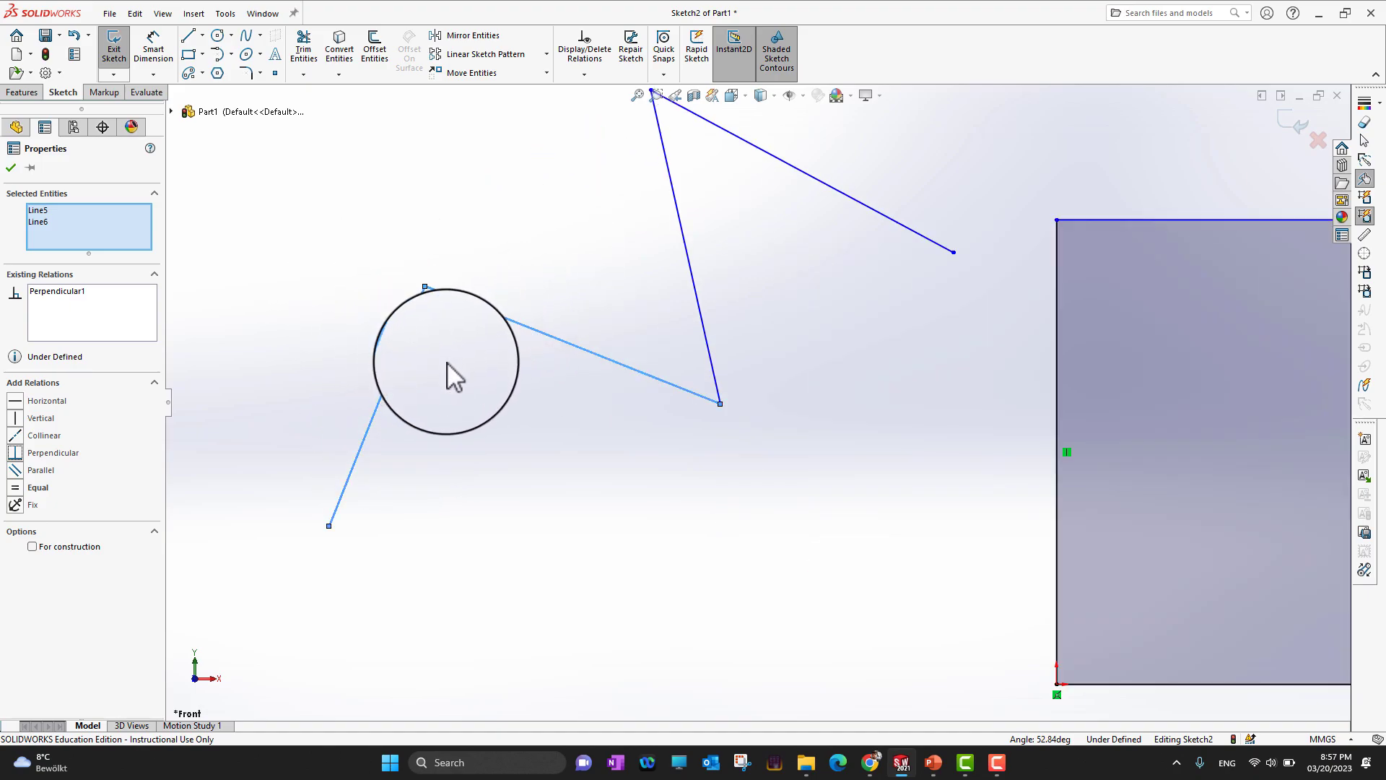
scroll(442, 318, down, 5)
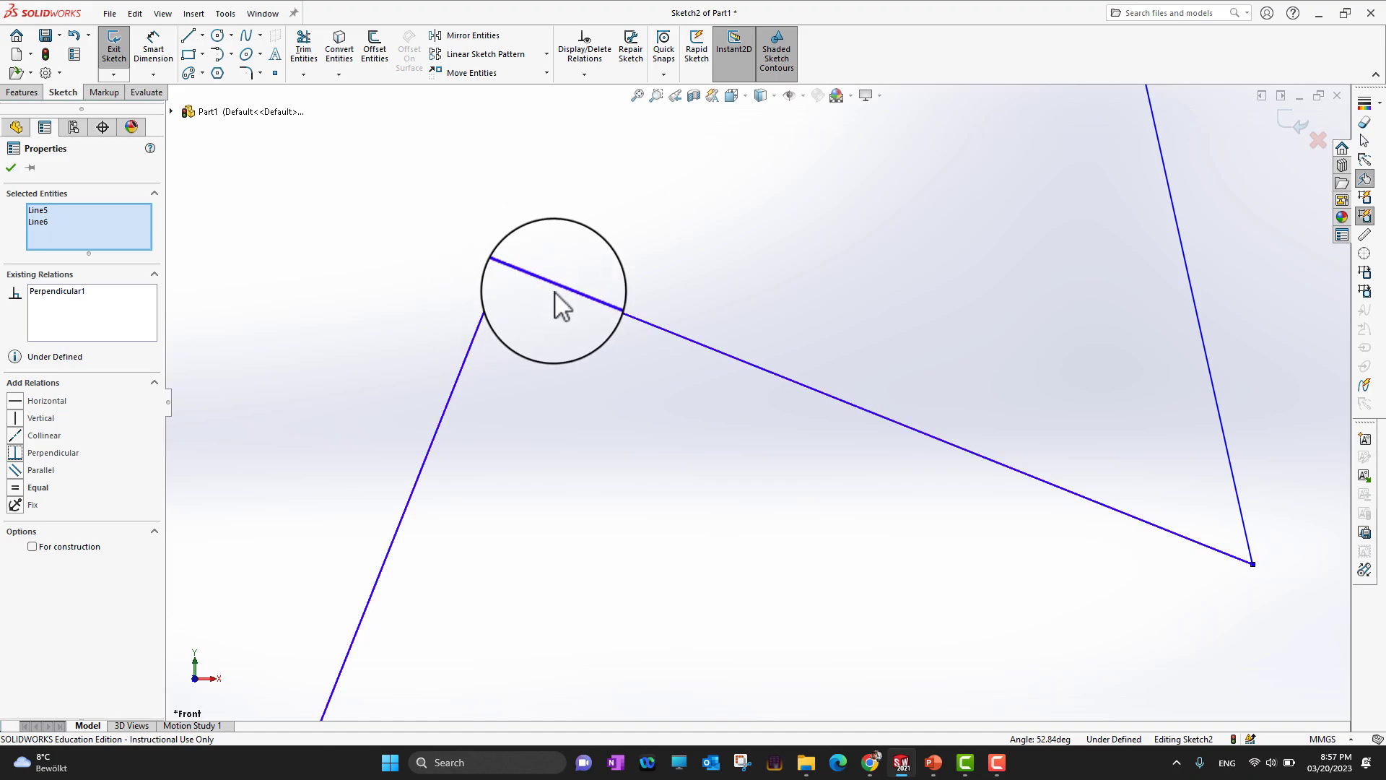
scroll(509, 325, up, 4)
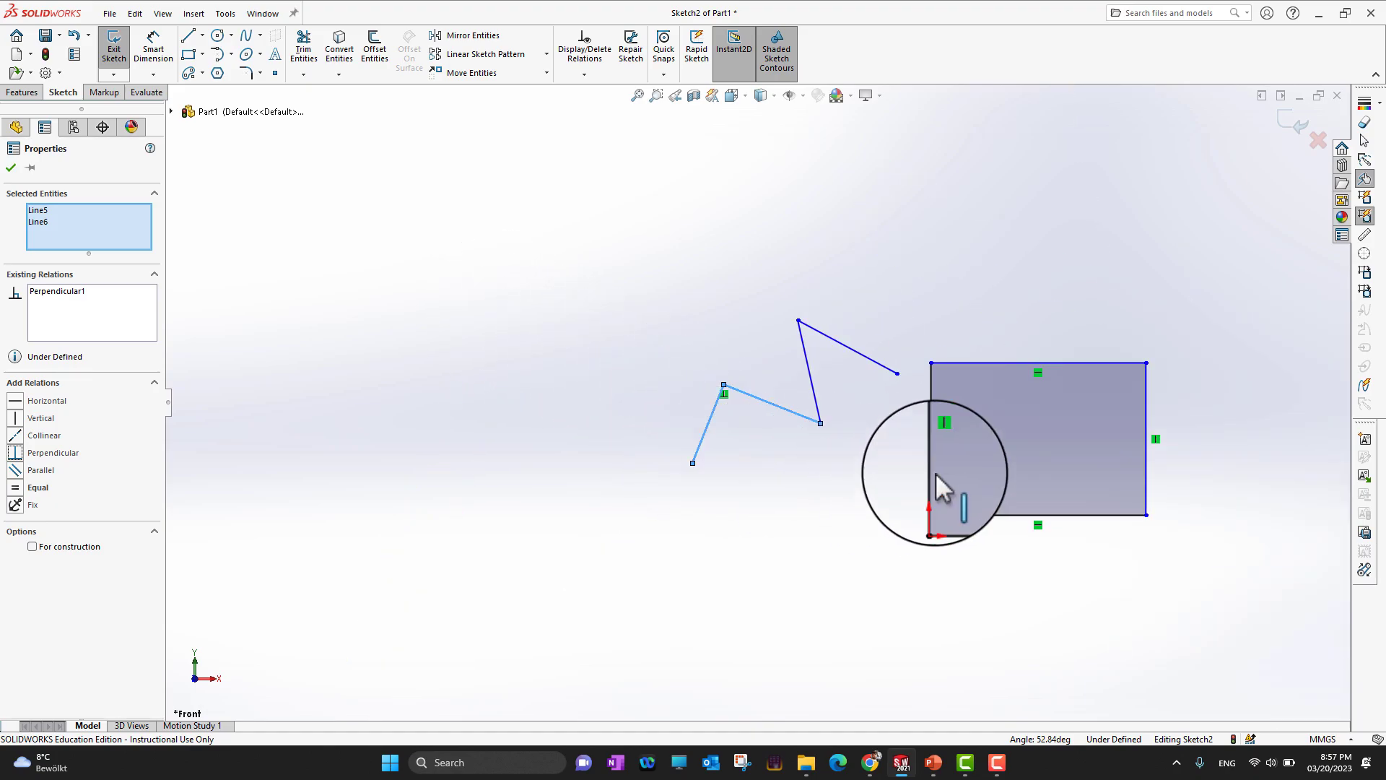
Make the zigzag's second line horizontal and lengthen its third line by moving the upper vertex up and to the left
scroll(867, 424, up, 3)
scroll(848, 401, down, 6)
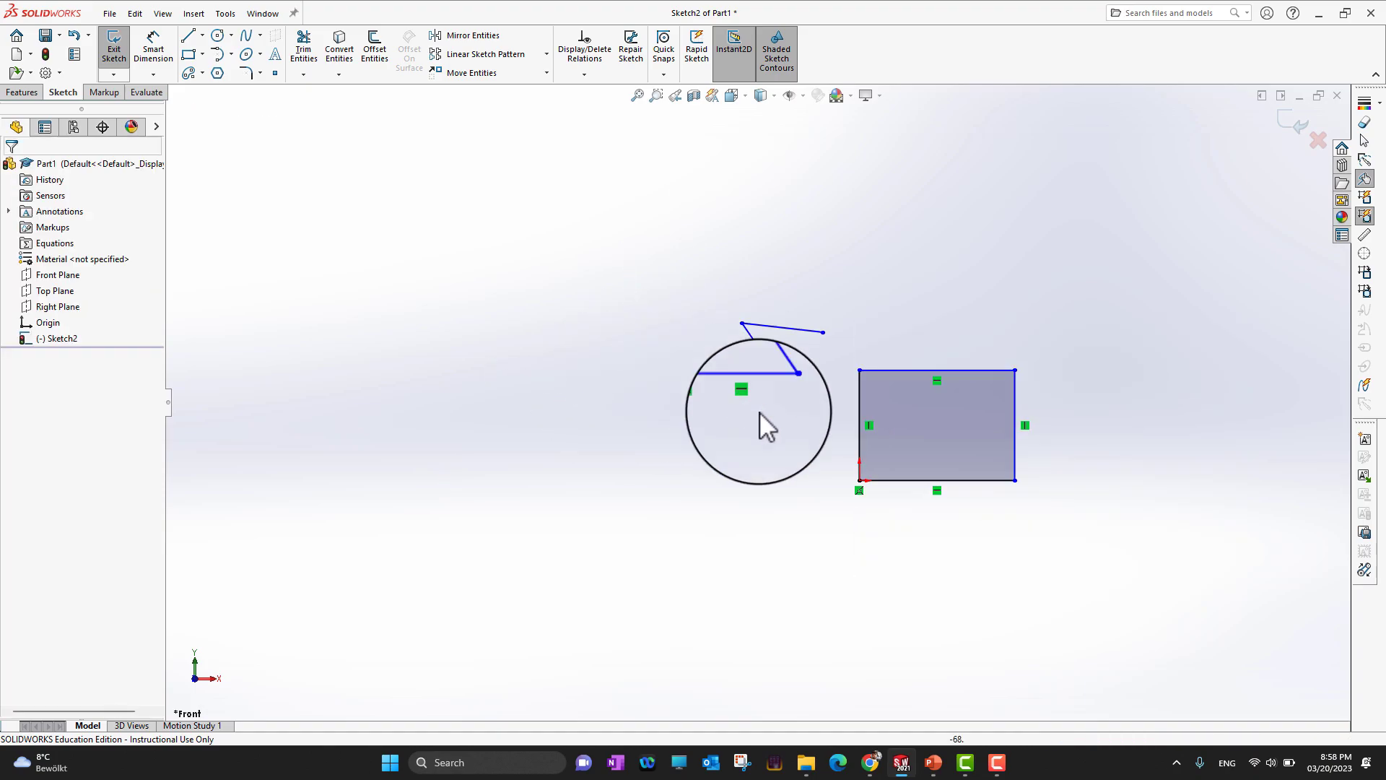
scroll(759, 412, down, 5)
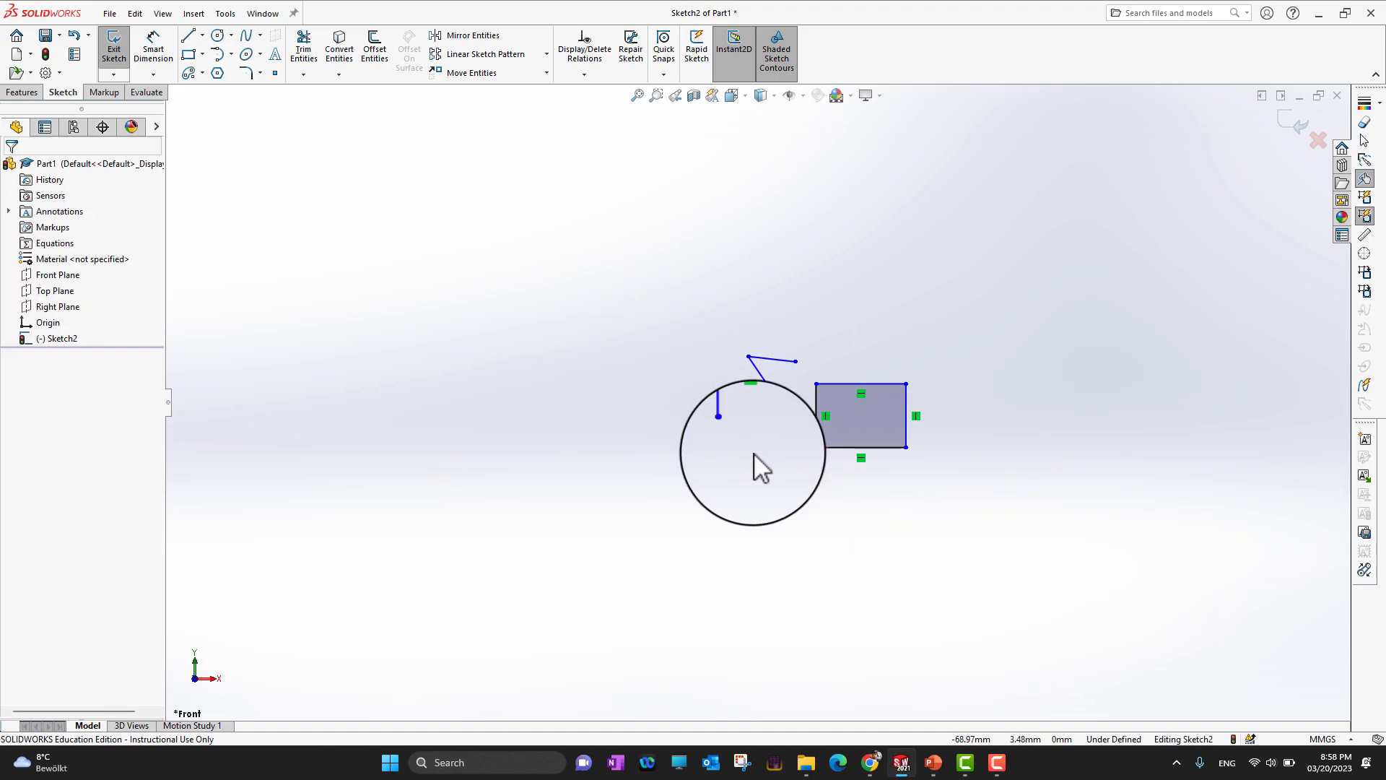
scroll(823, 245, up, 3)
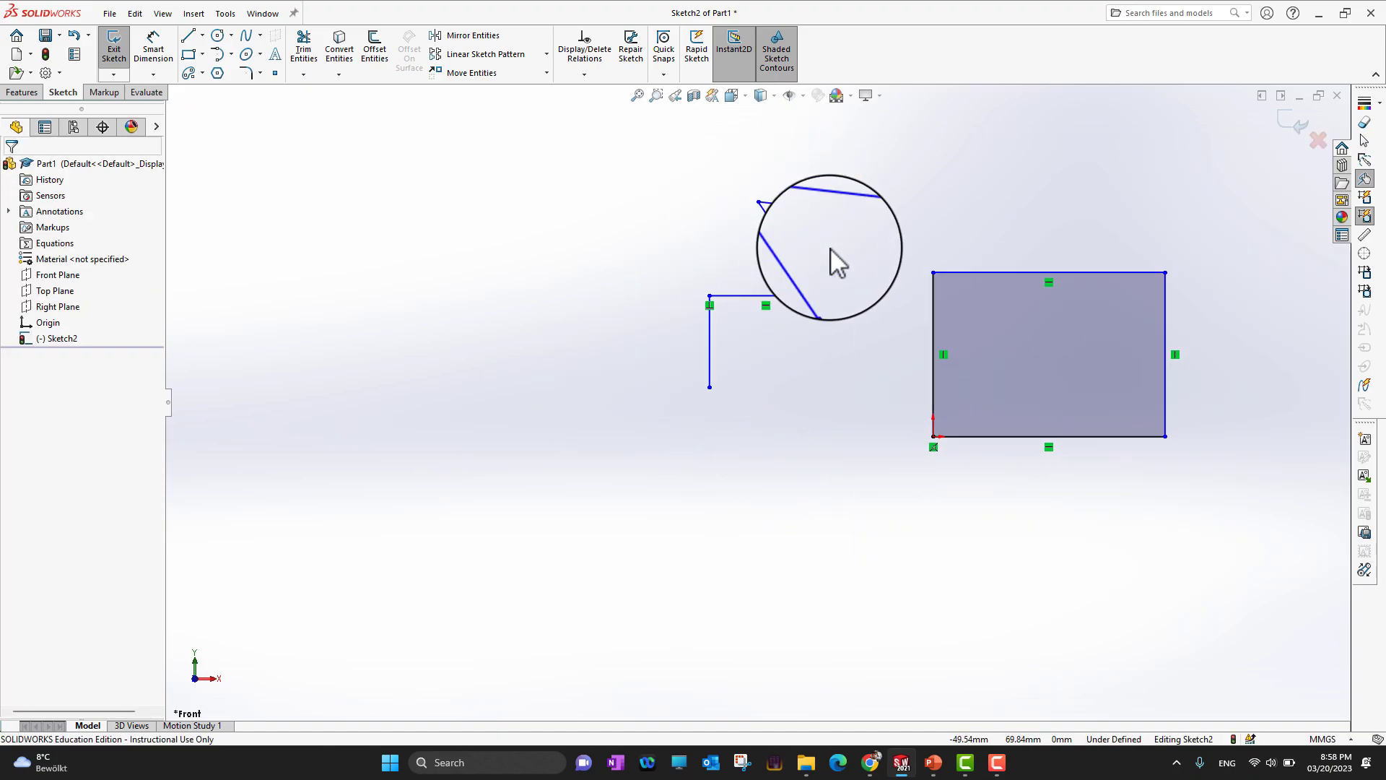
click(794, 290)
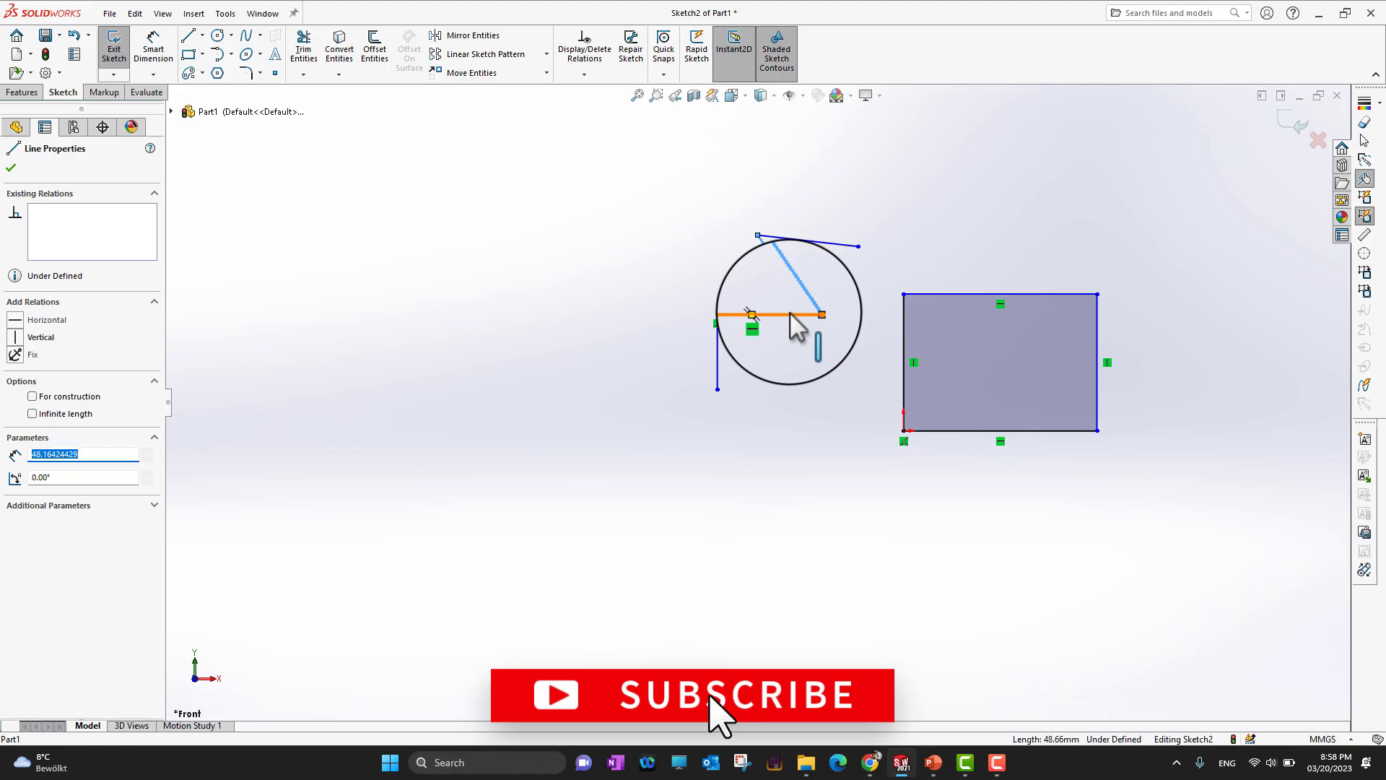
ctrl+click(790, 313)
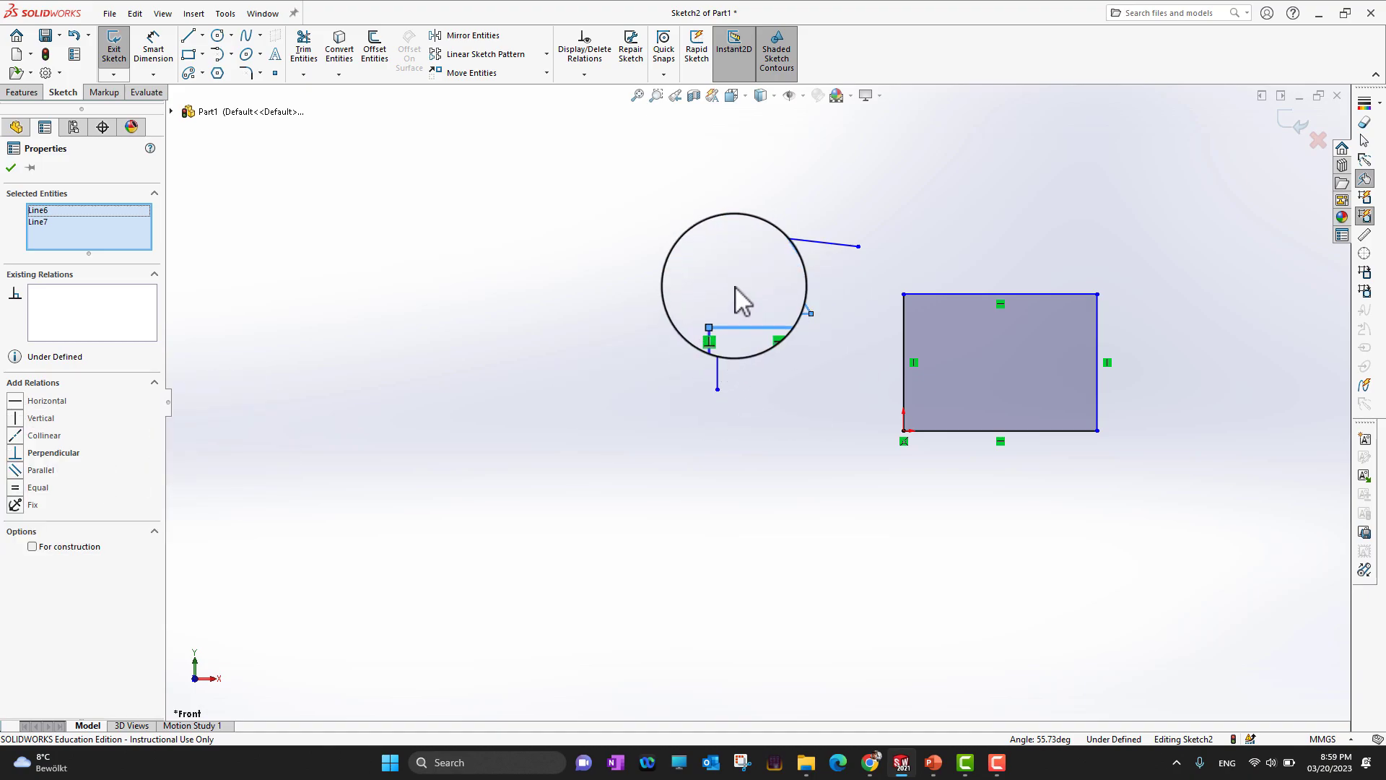
drag(757, 236, 799, 315)
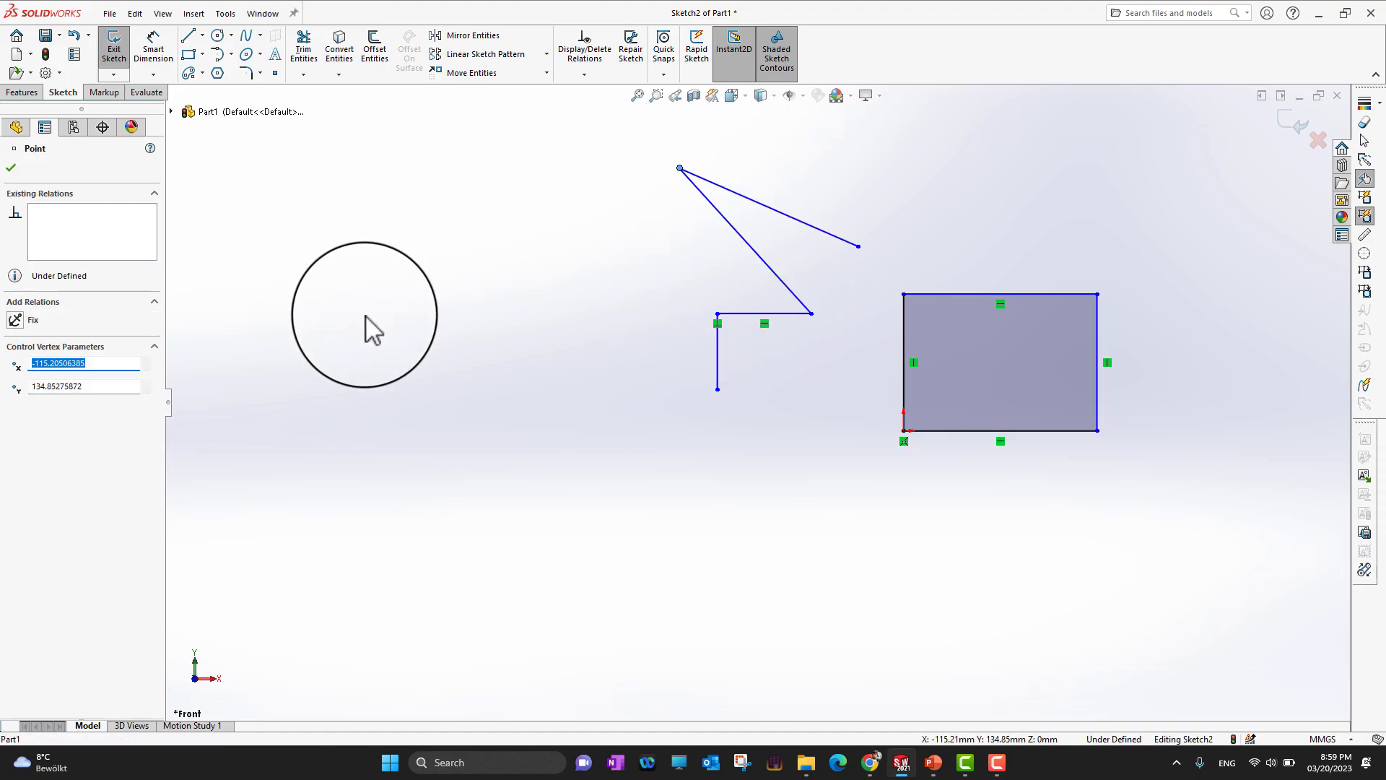
click(11, 168)
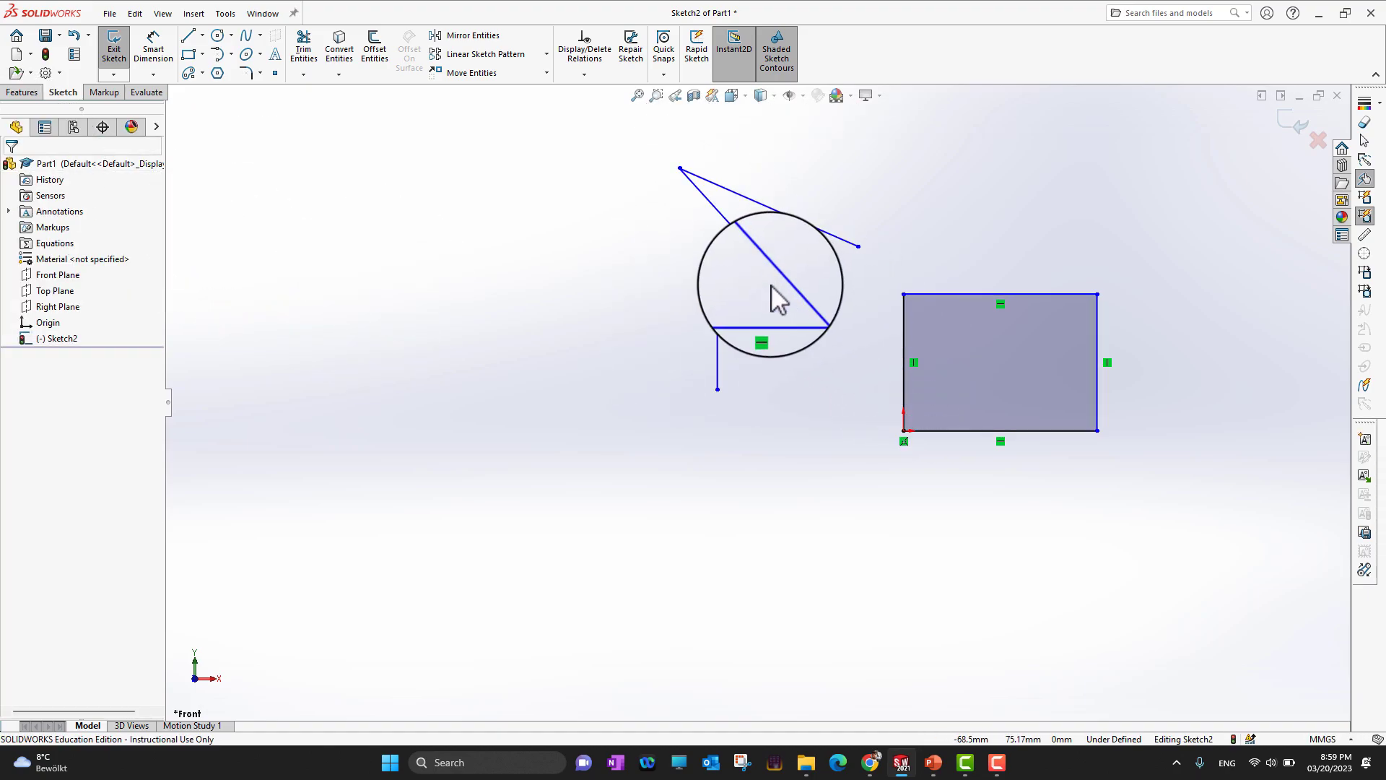
Add an equal relation between the zigzag's horizontal second line and its slanted third line
click(774, 311)
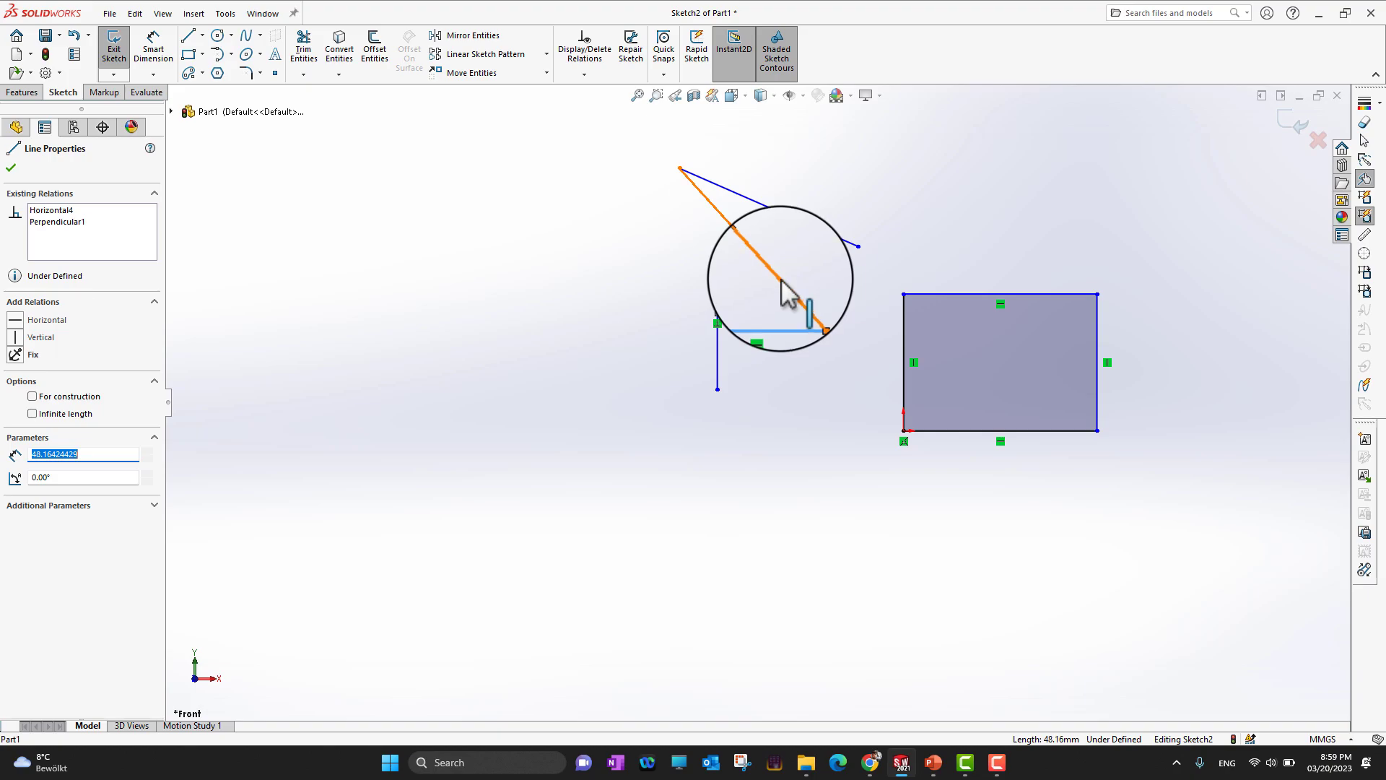
ctrl+click(781, 280)
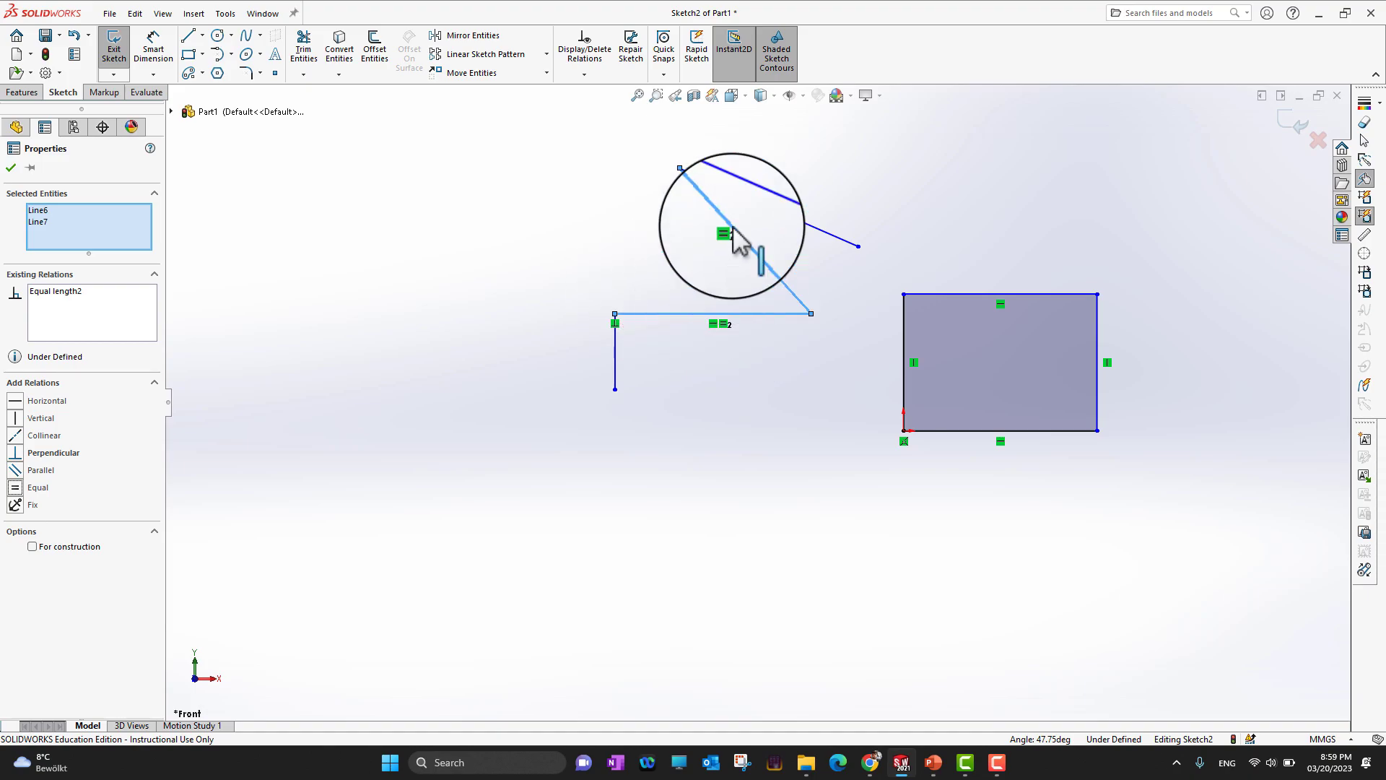
click(11, 167)
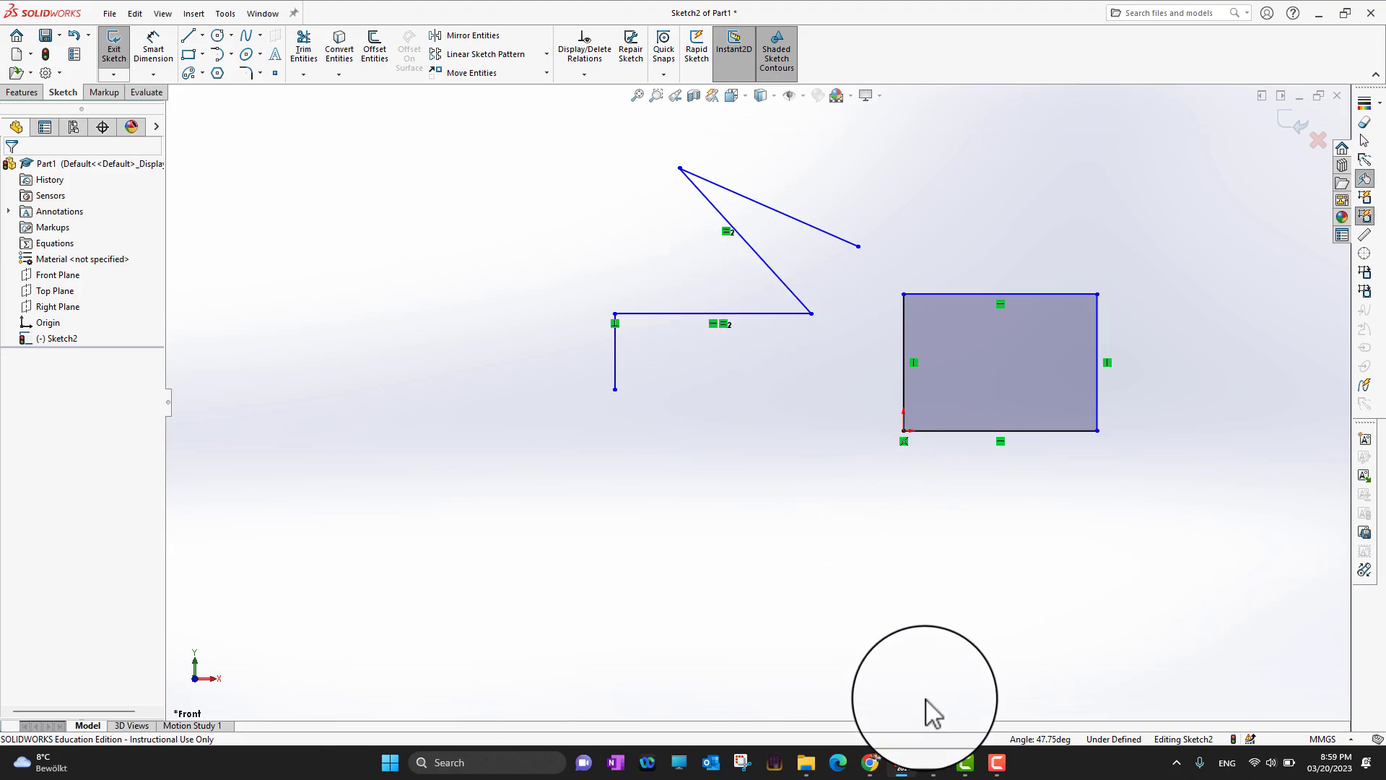
Check the PowerPoint list of modeling steps, and return to SolidWorks to examine the rectangle's edges
click(934, 763)
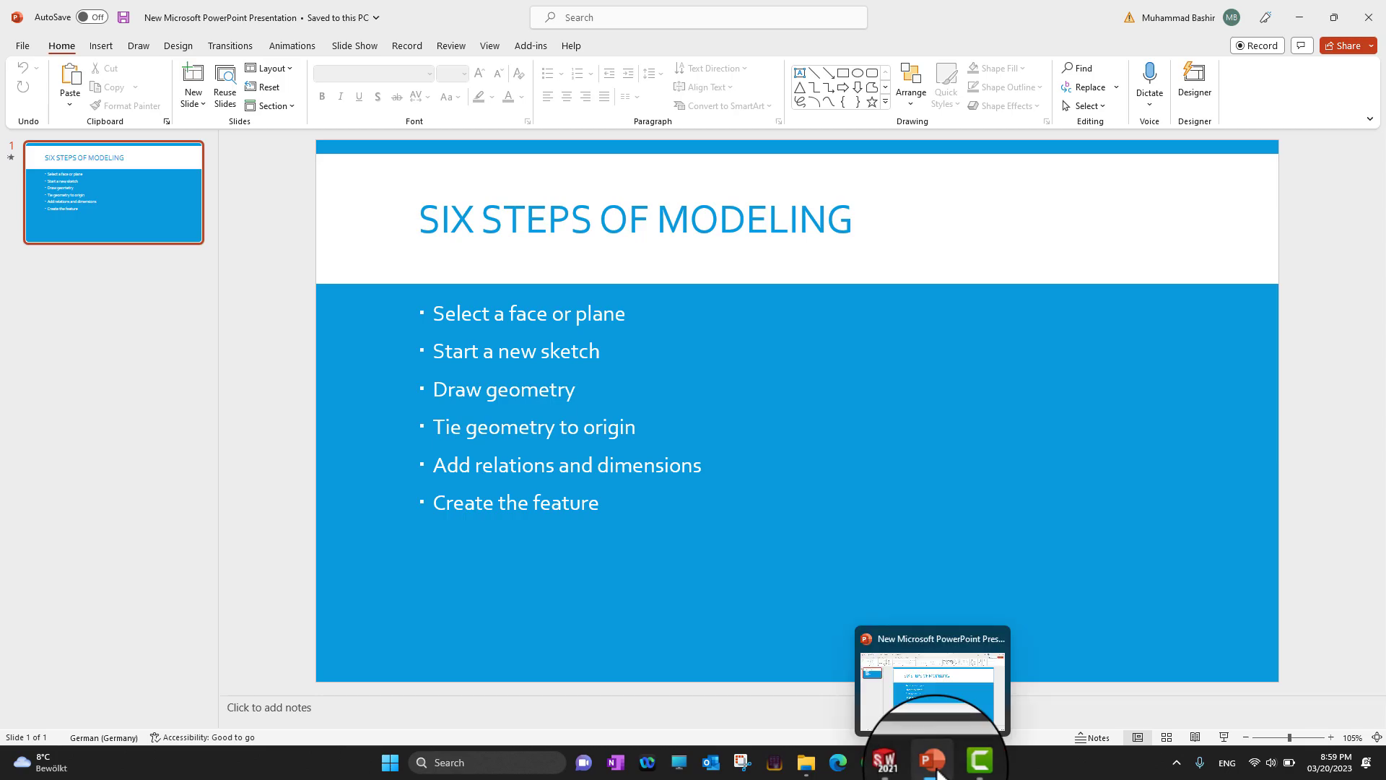
click(938, 772)
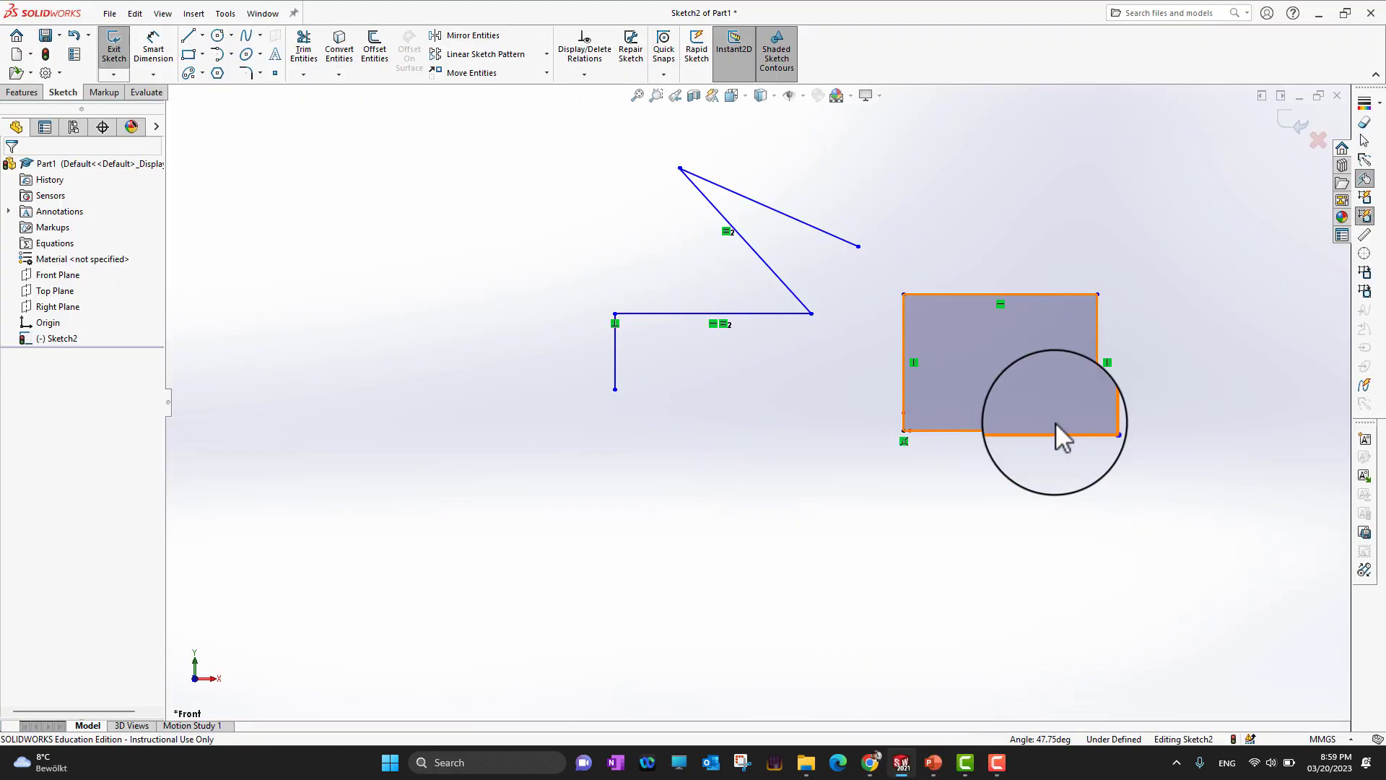
scroll(1076, 383, up, 2)
scroll(1042, 311, down, 5)
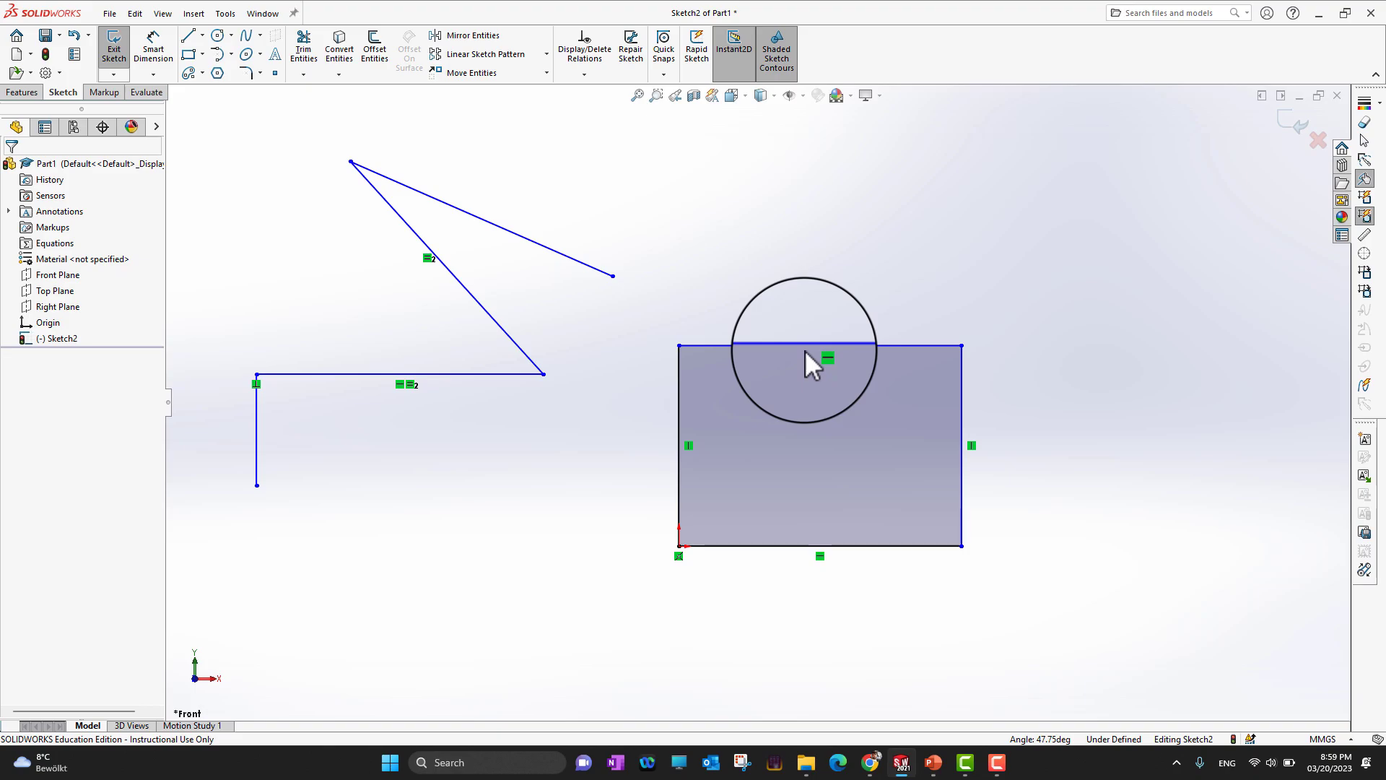
drag(804, 349, 535, 185)
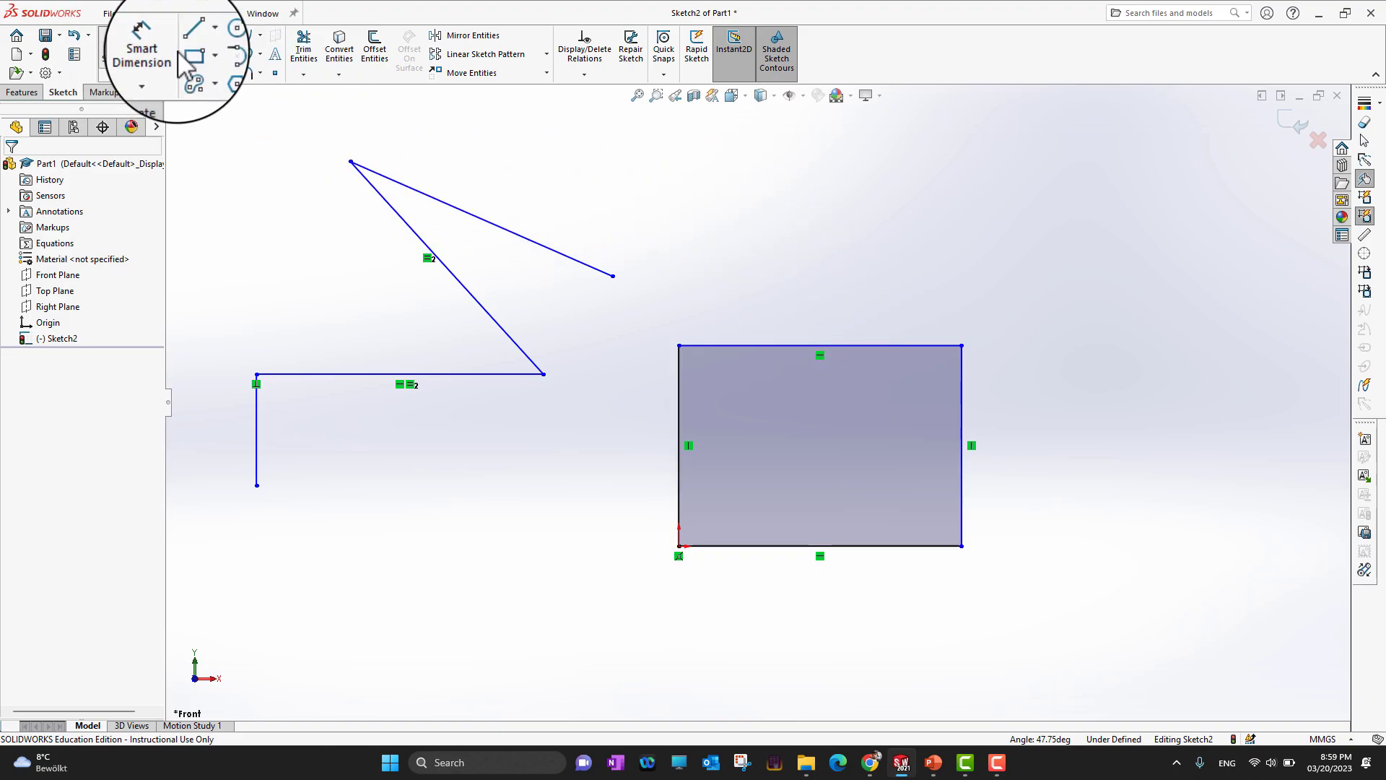
Dimension the rectangle's top edge with Smart Dimension, placing the dimension above it and setting the length to 90 mm
click(153, 52)
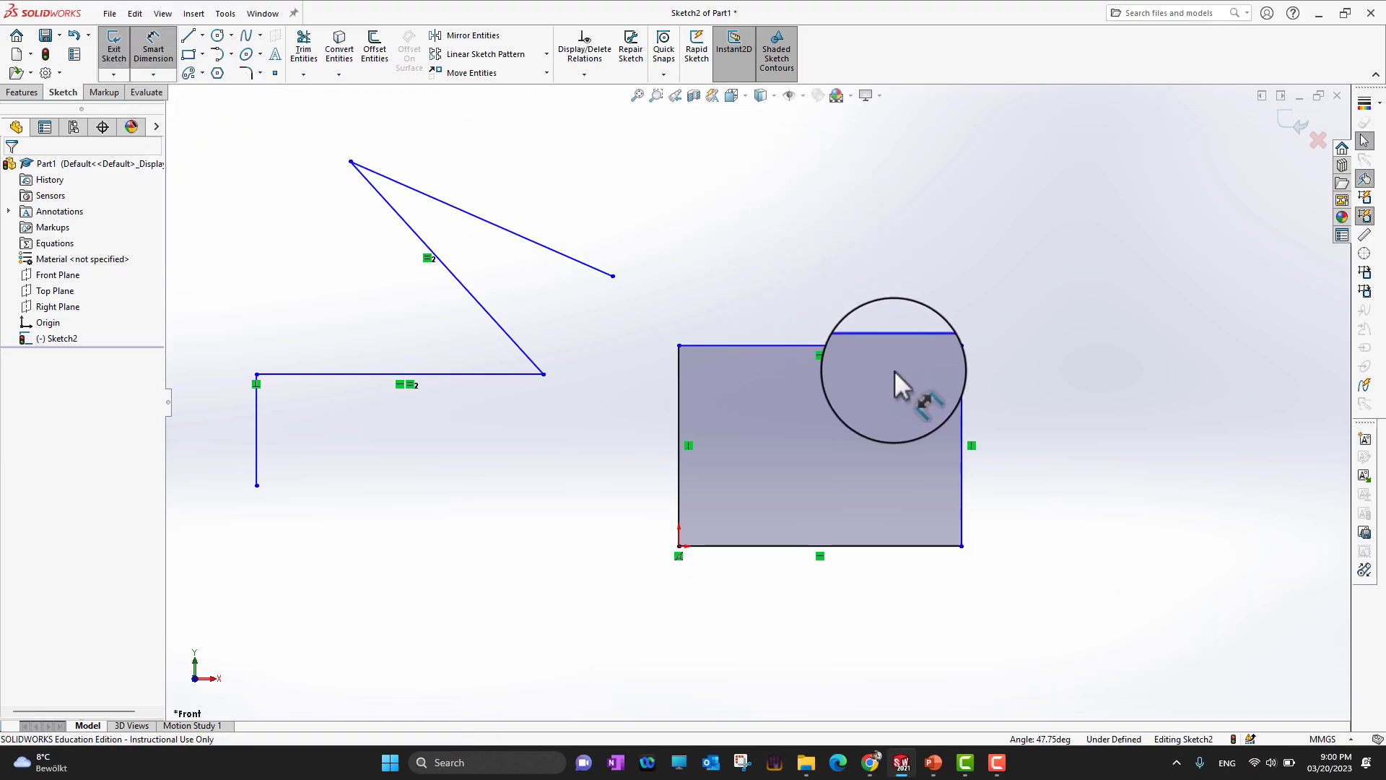
click(843, 345)
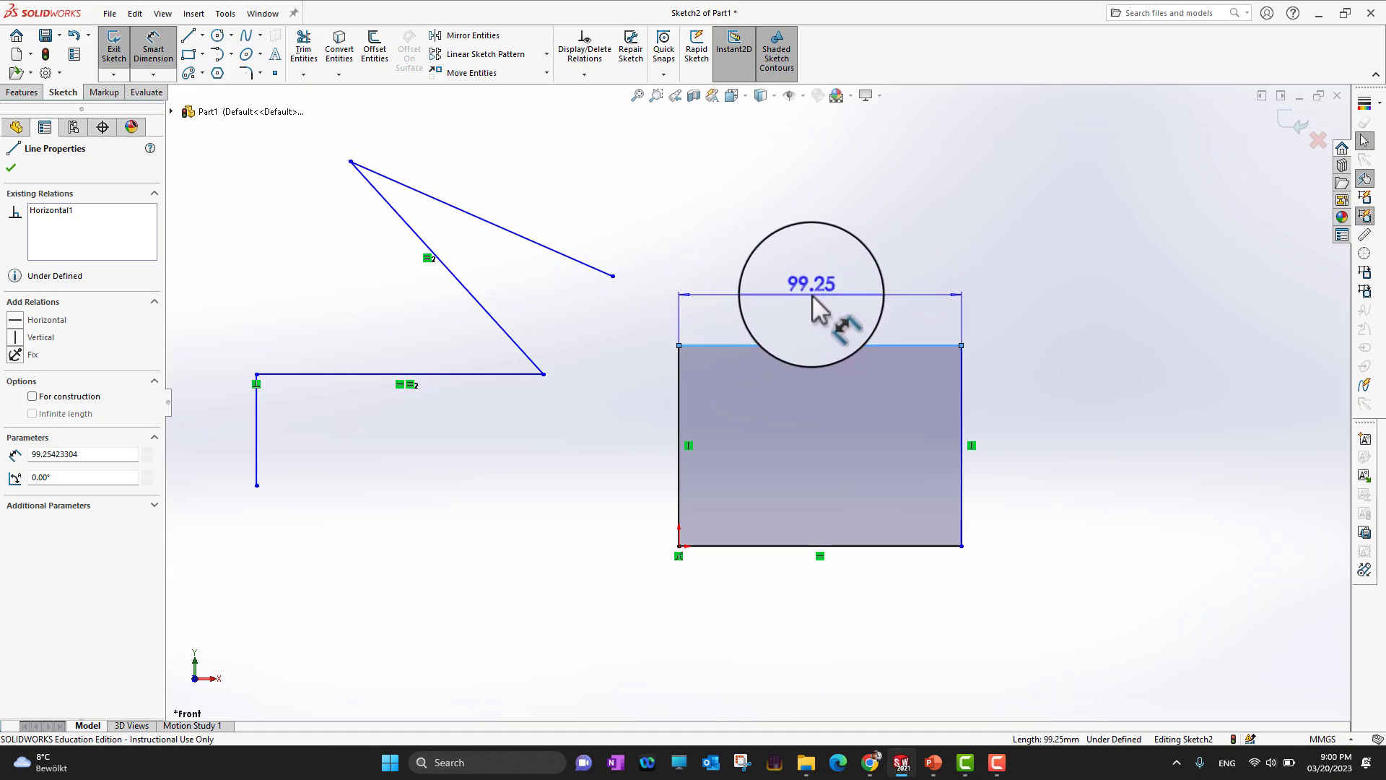
click(813, 295)
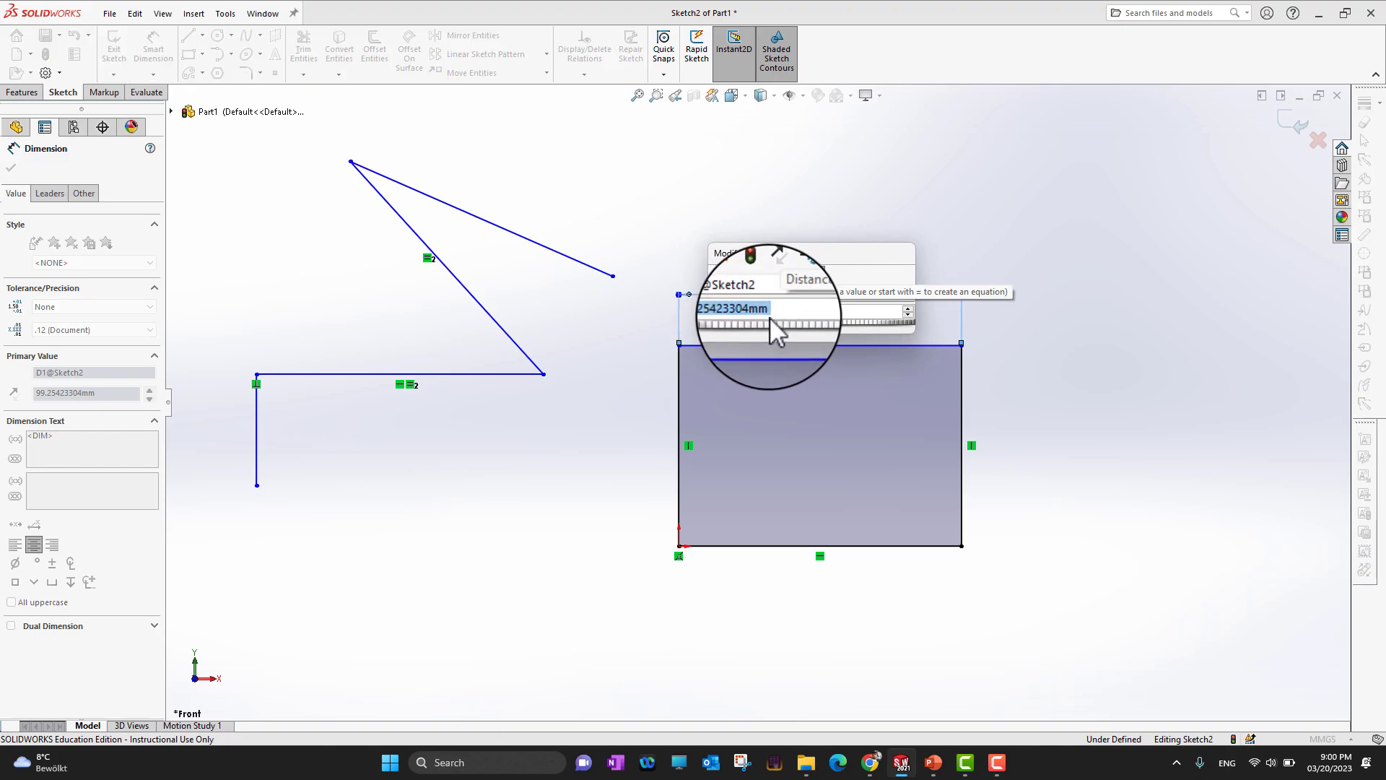
text(90)
right_click(770, 317)
mouse_move(864, 334)
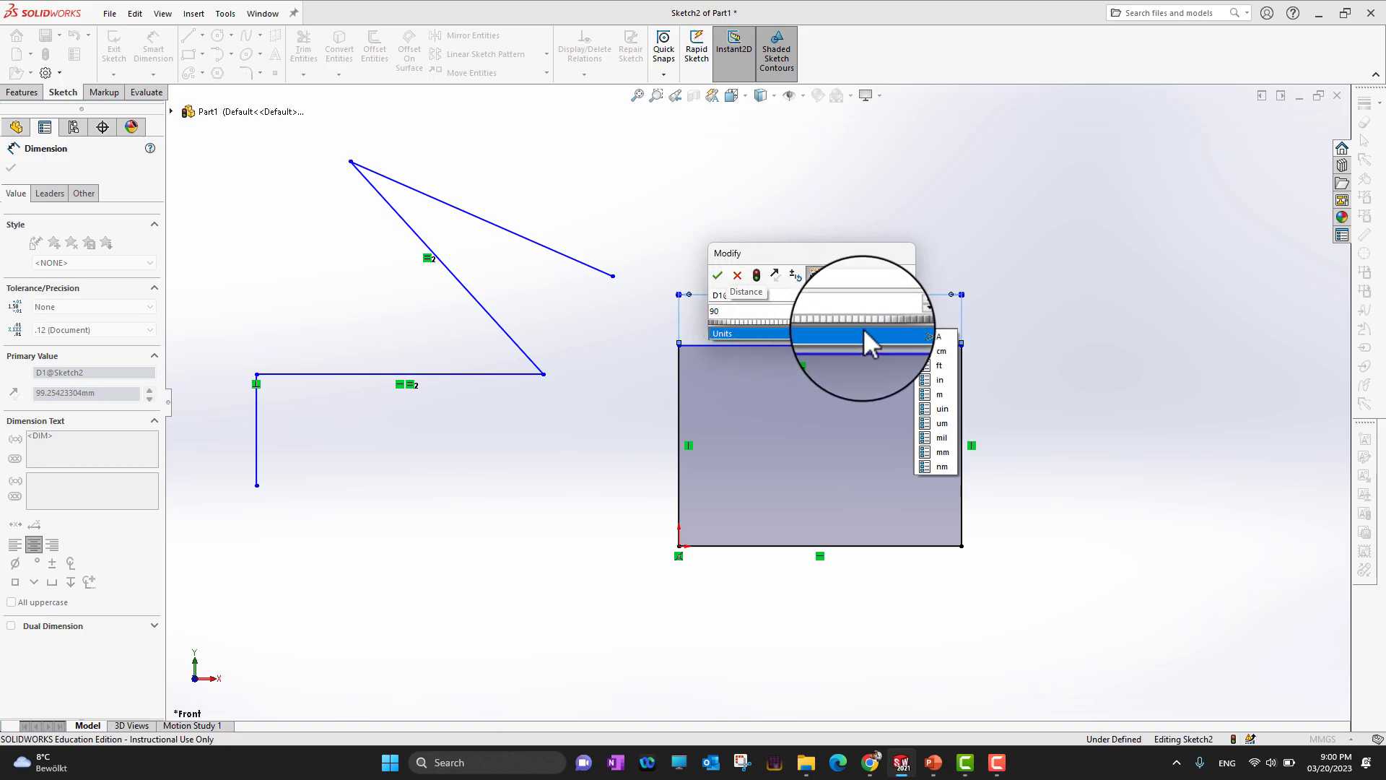
click(837, 315)
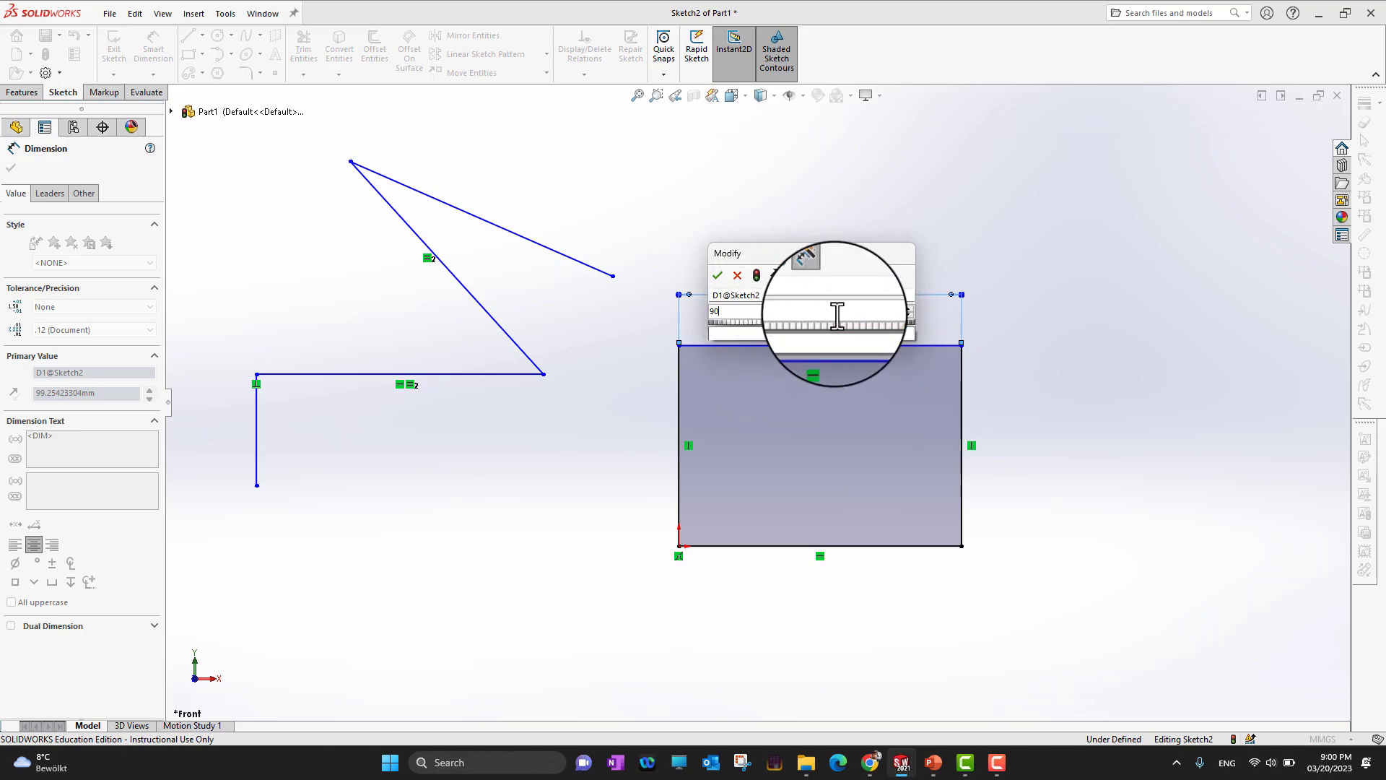
click(718, 277)
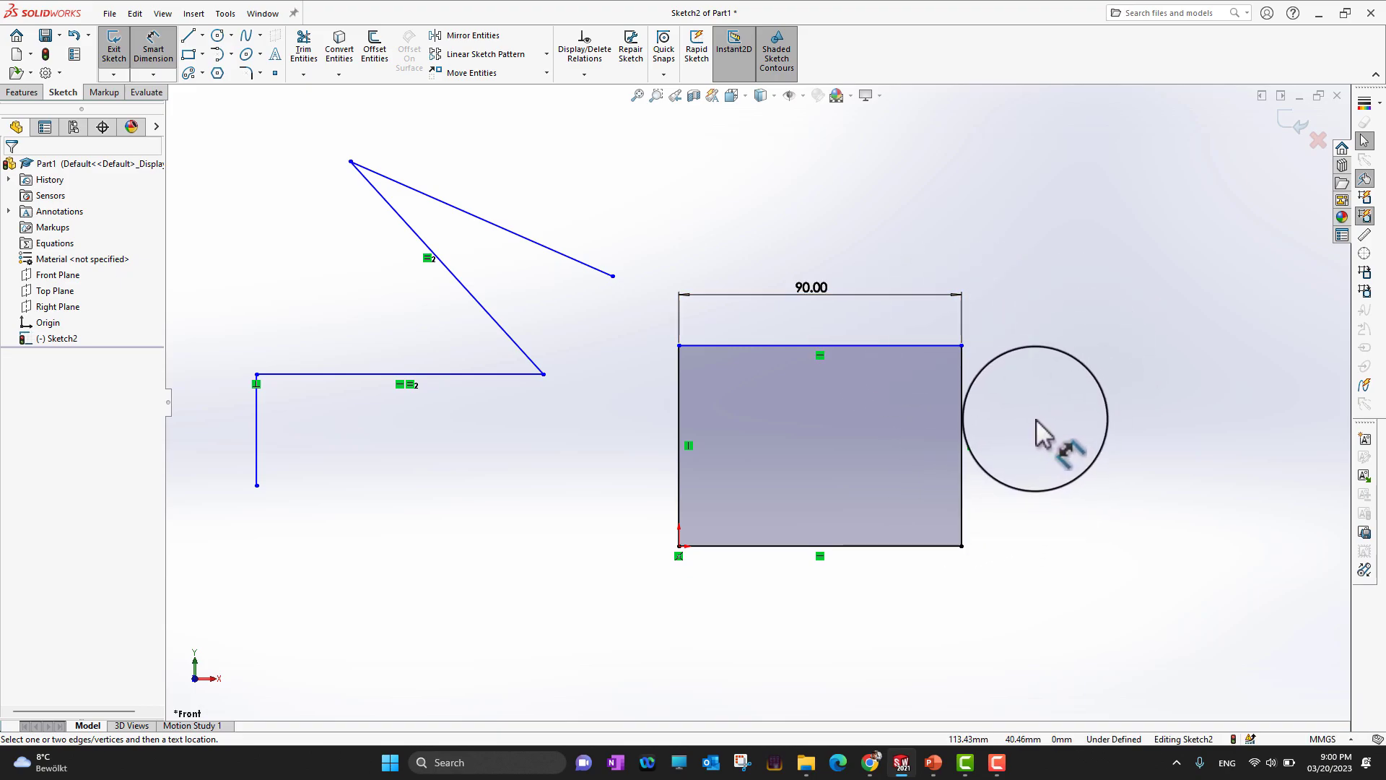
Check the PowerPoint list of modeling steps, and dimension the rectangle's right edge to 60 mm in SolidWorks
click(930, 770)
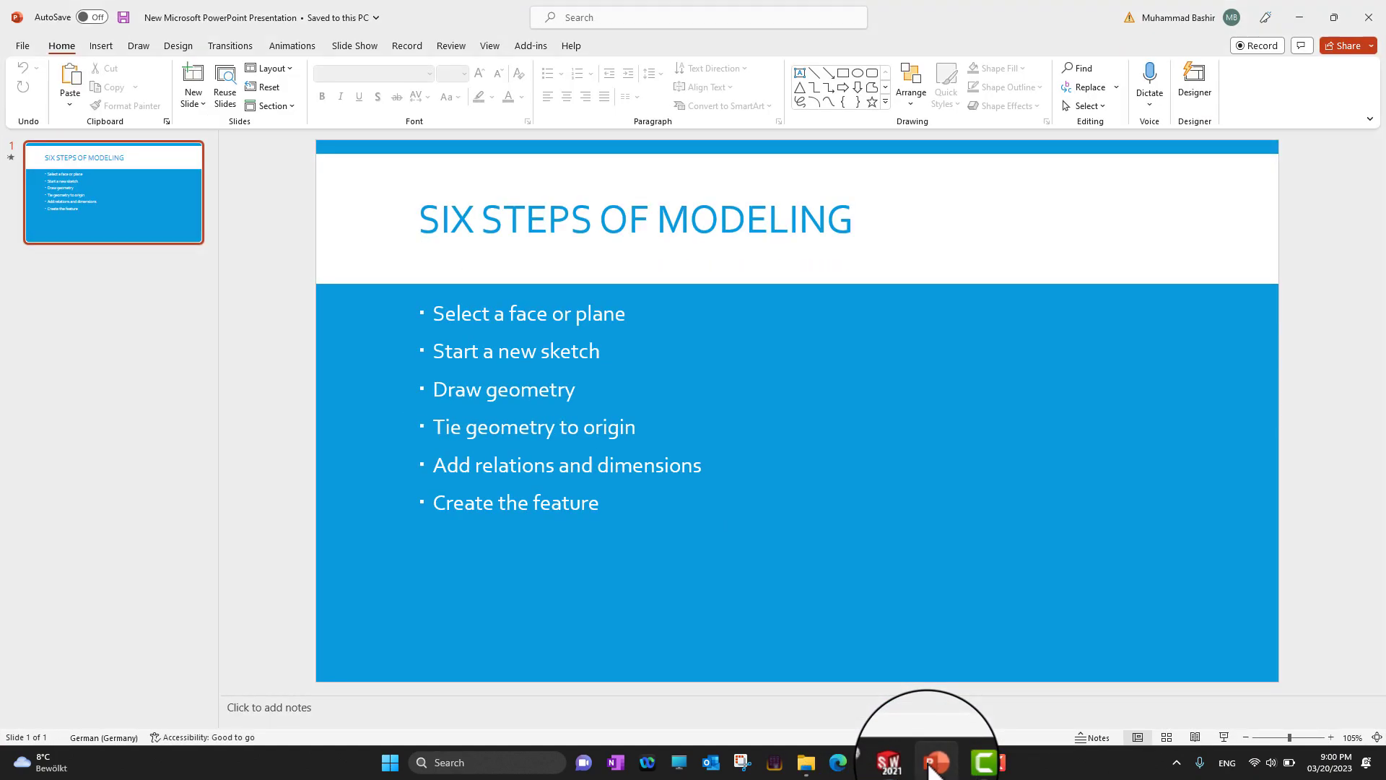
click(931, 767)
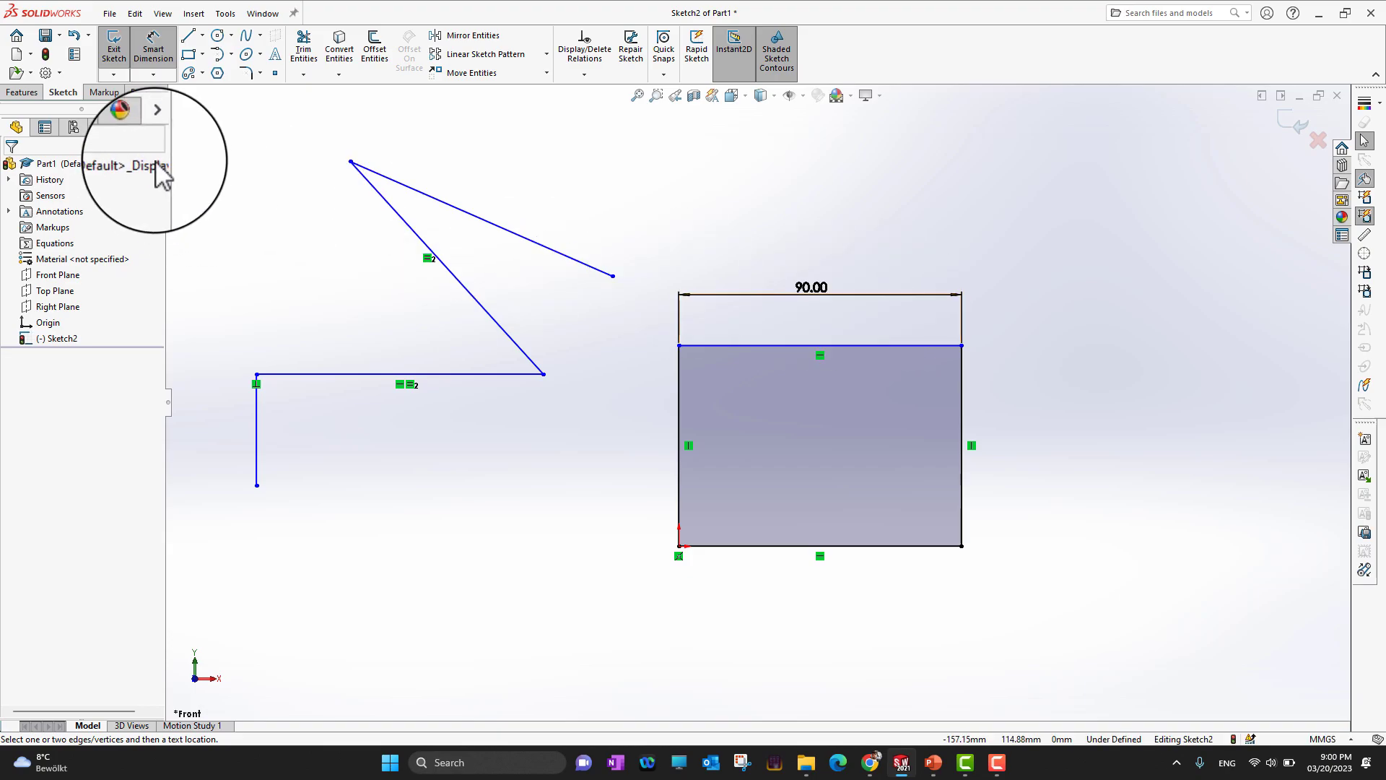
click(853, 345)
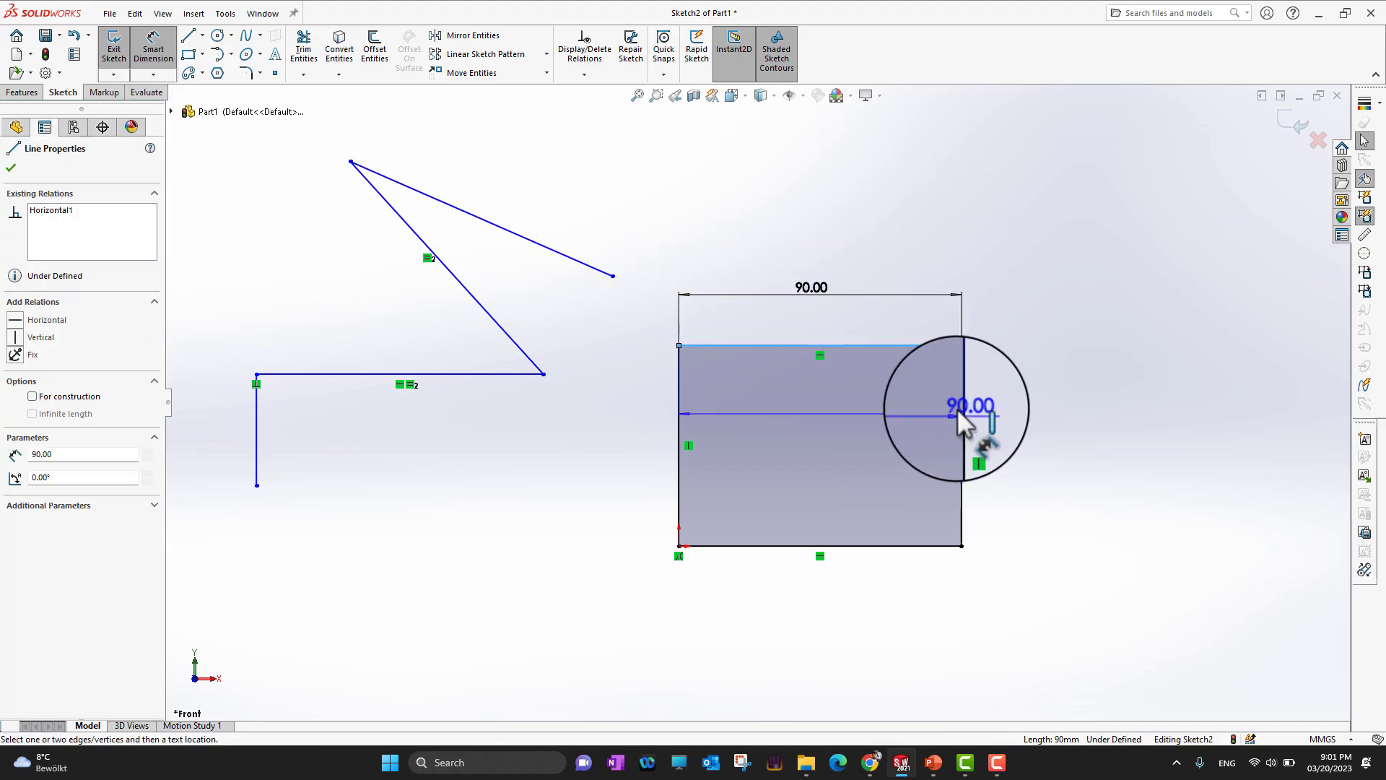
key(Escape)
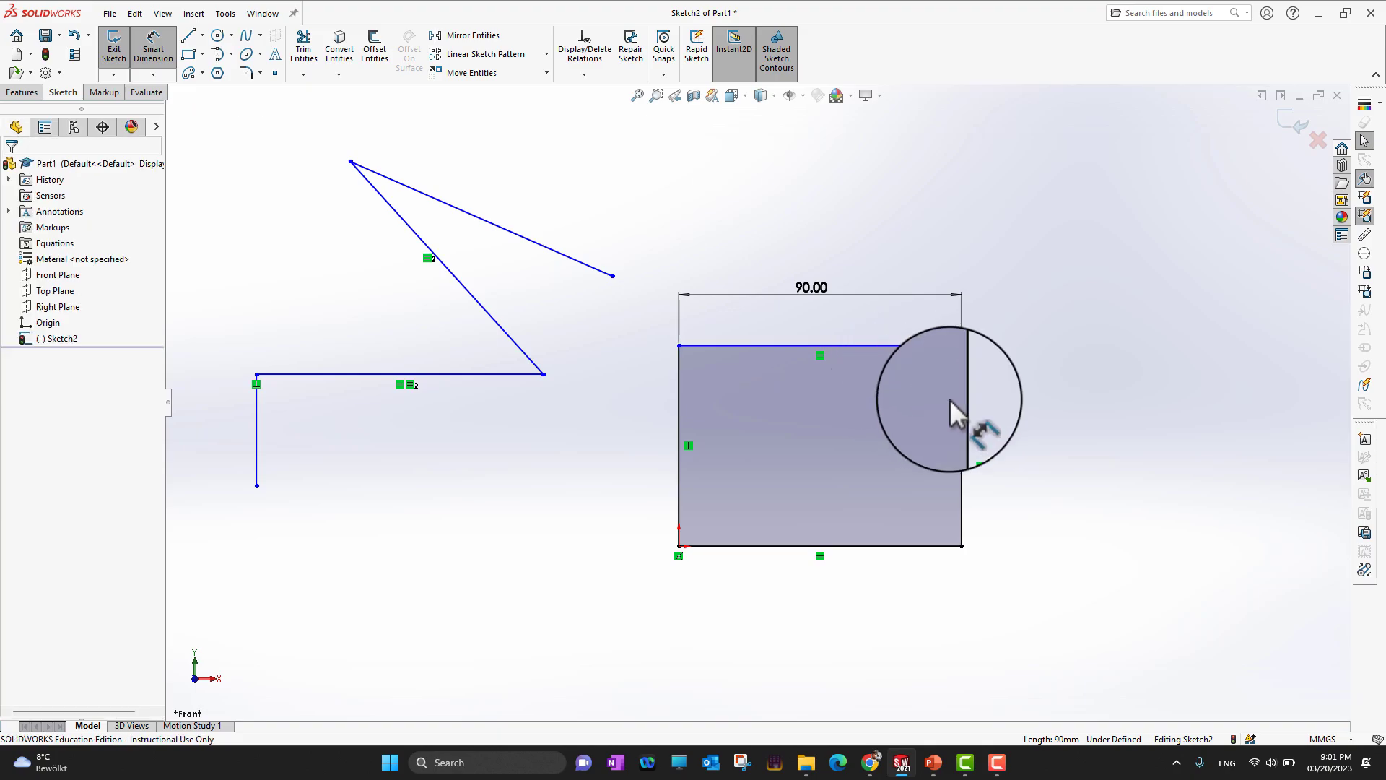
click(961, 422)
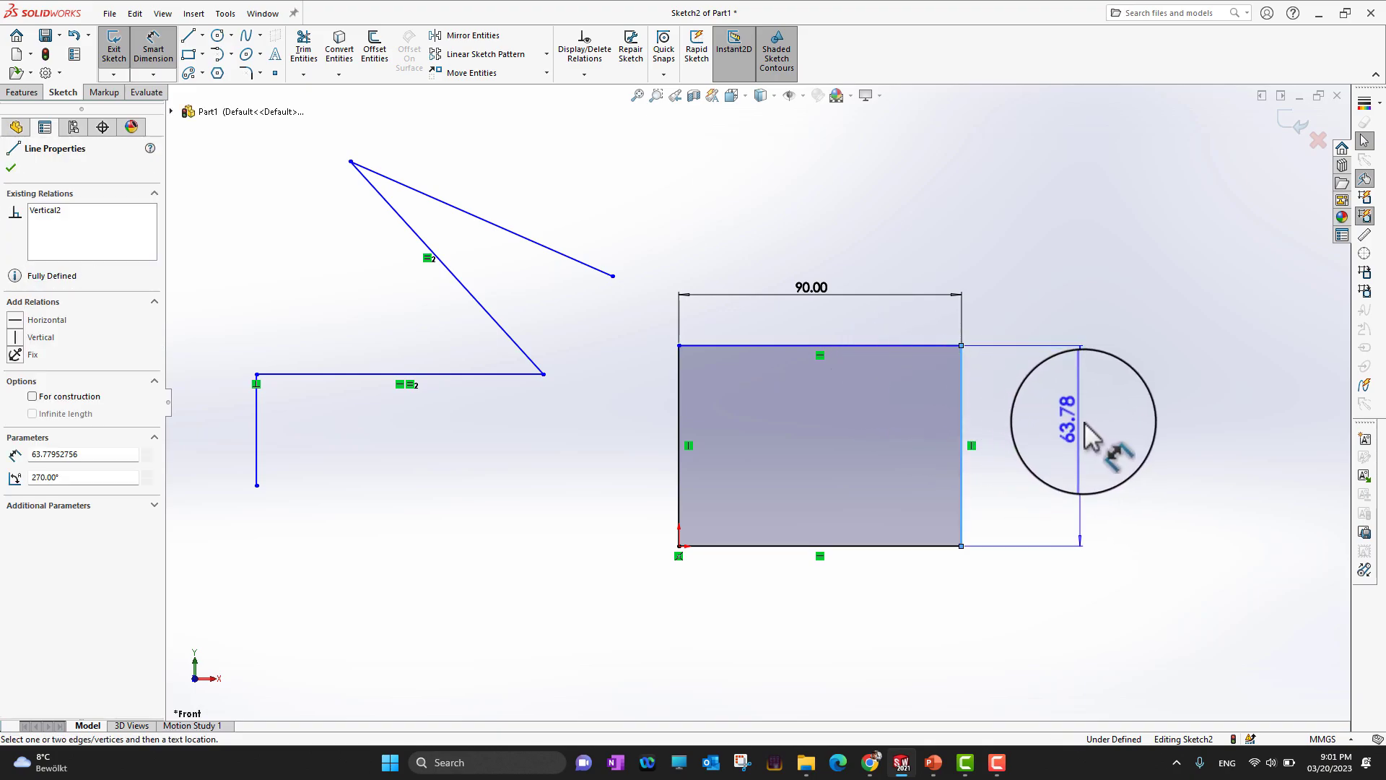
click(1059, 454)
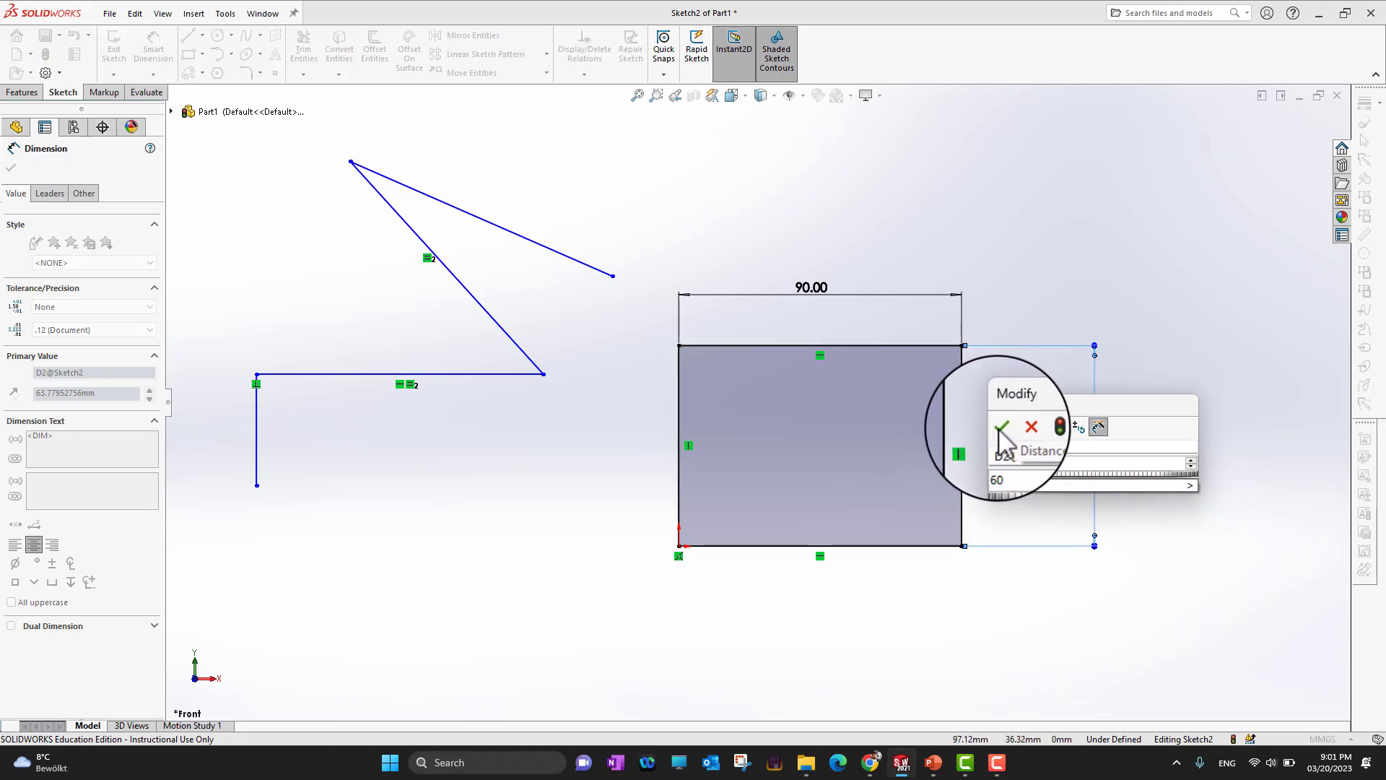
click(1002, 436)
click(937, 621)
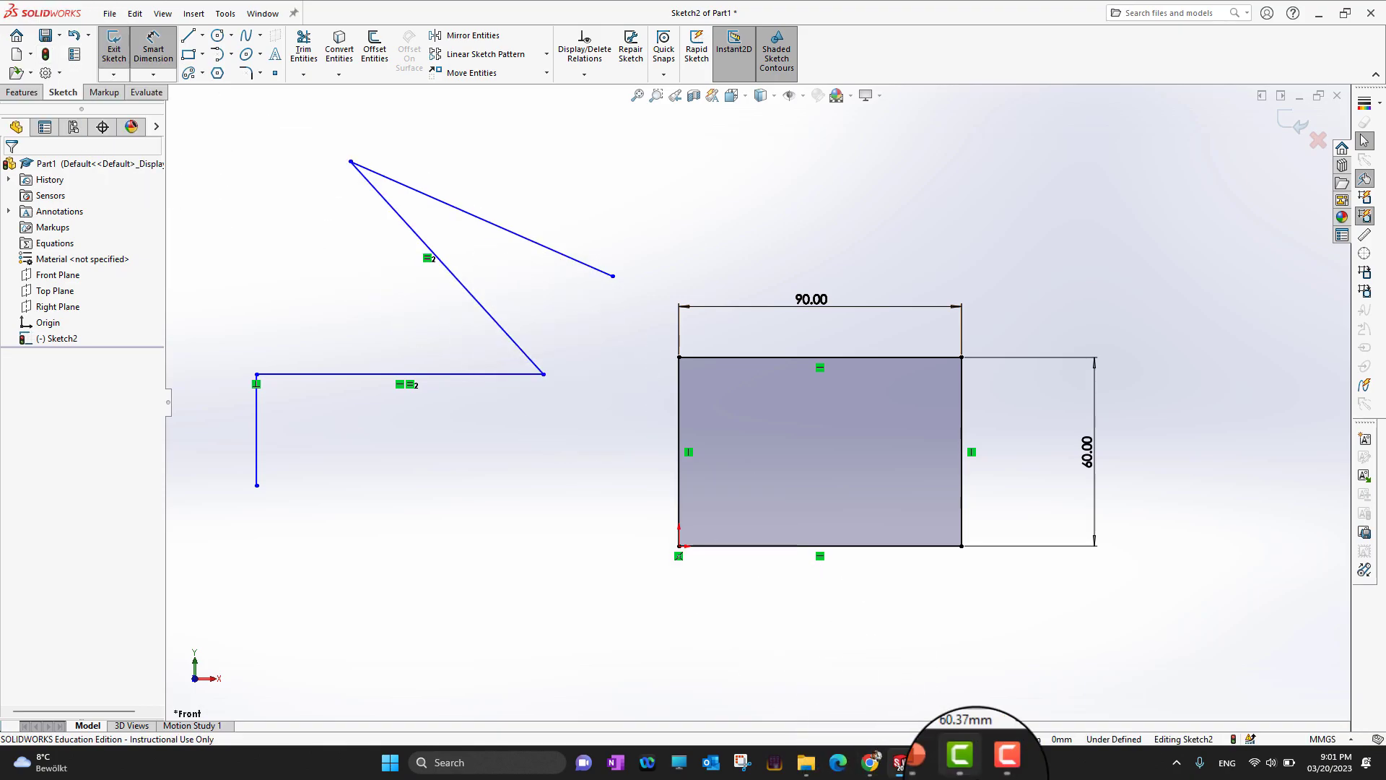
Check the PowerPoint list of modeling steps, and start an Extruded Boss/Base in SolidWorks with the rectangle region as the contour
click(931, 762)
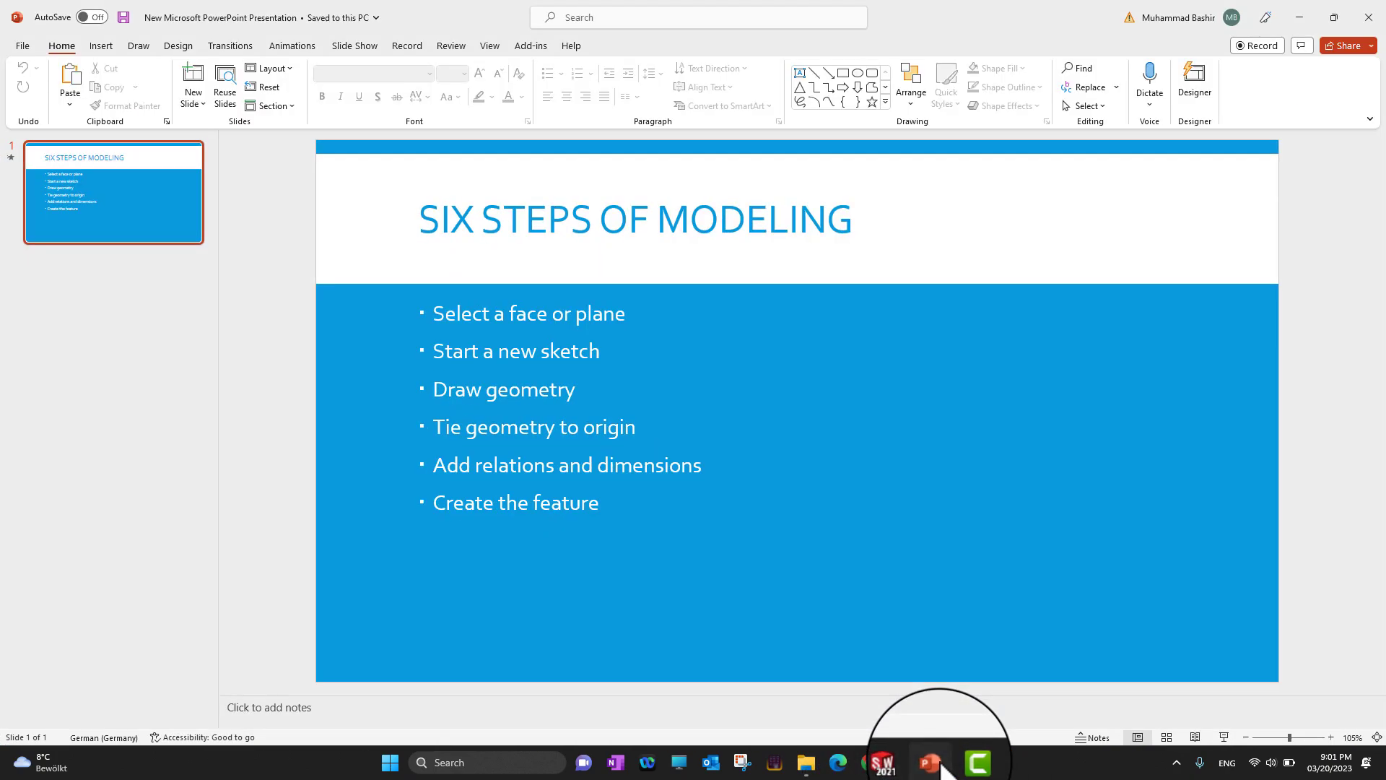
click(931, 764)
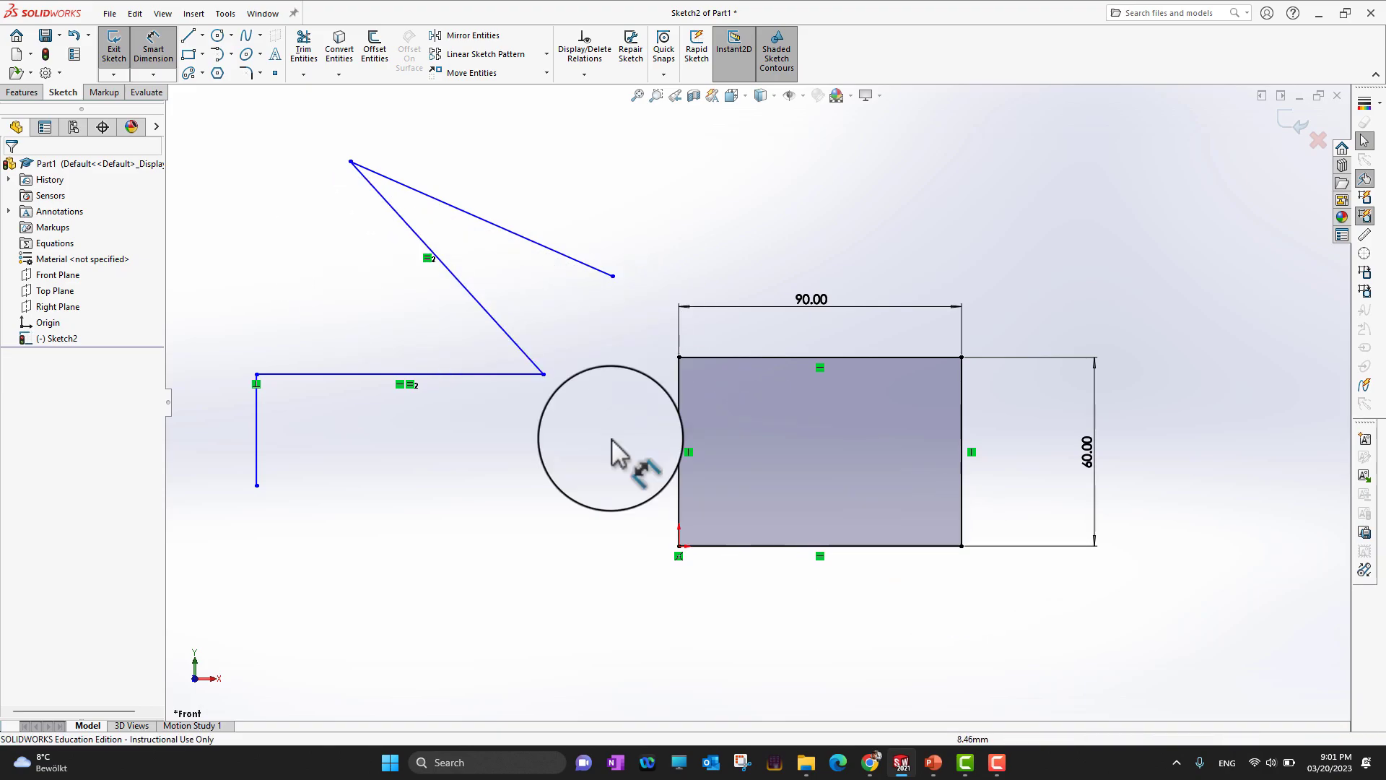
click(29, 92)
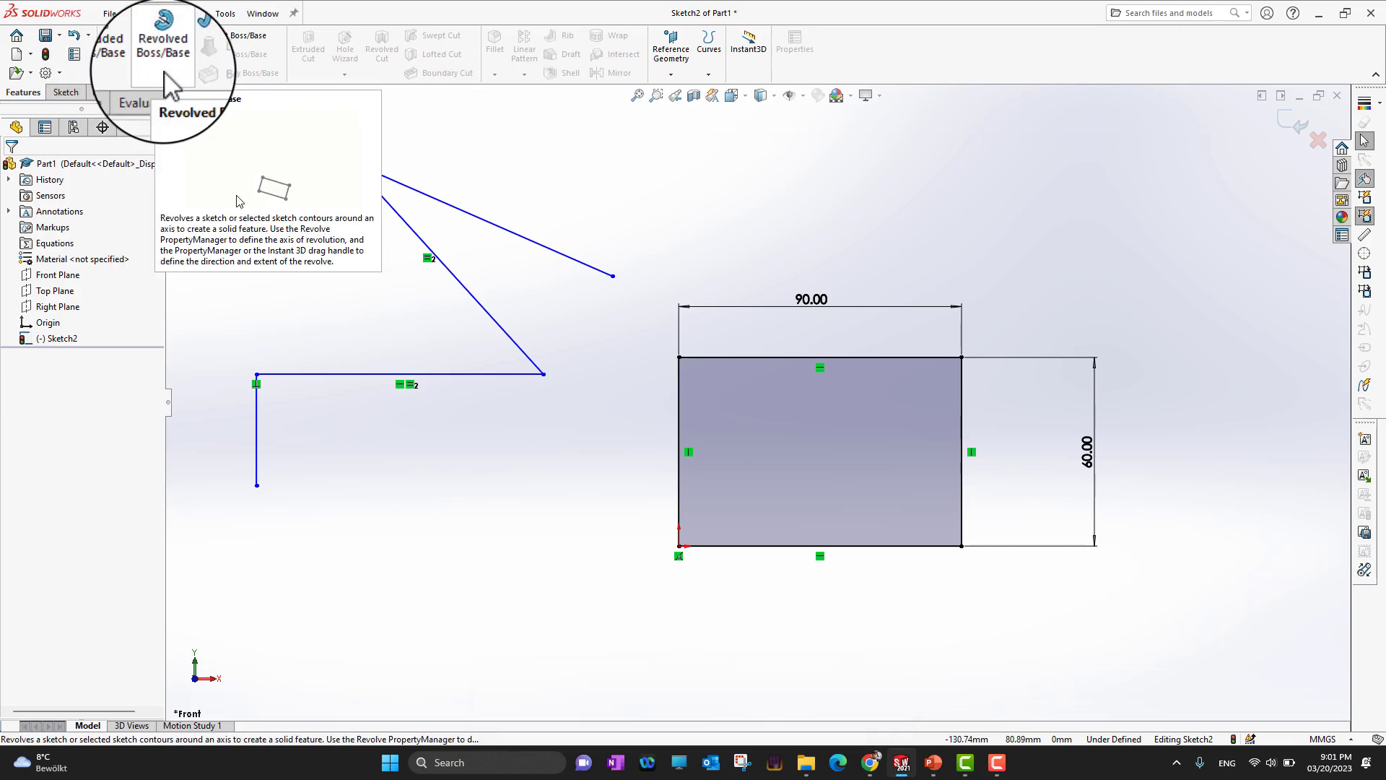
click(120, 65)
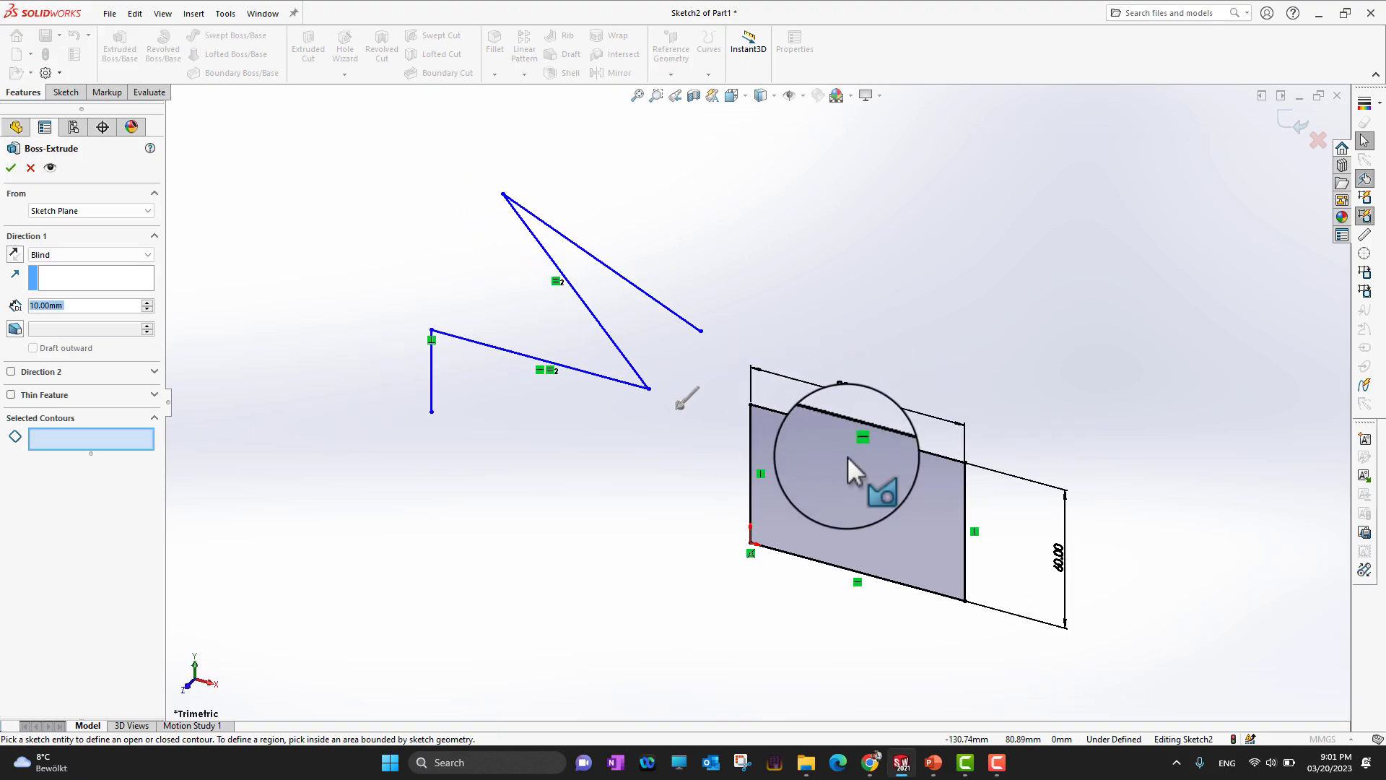
click(864, 513)
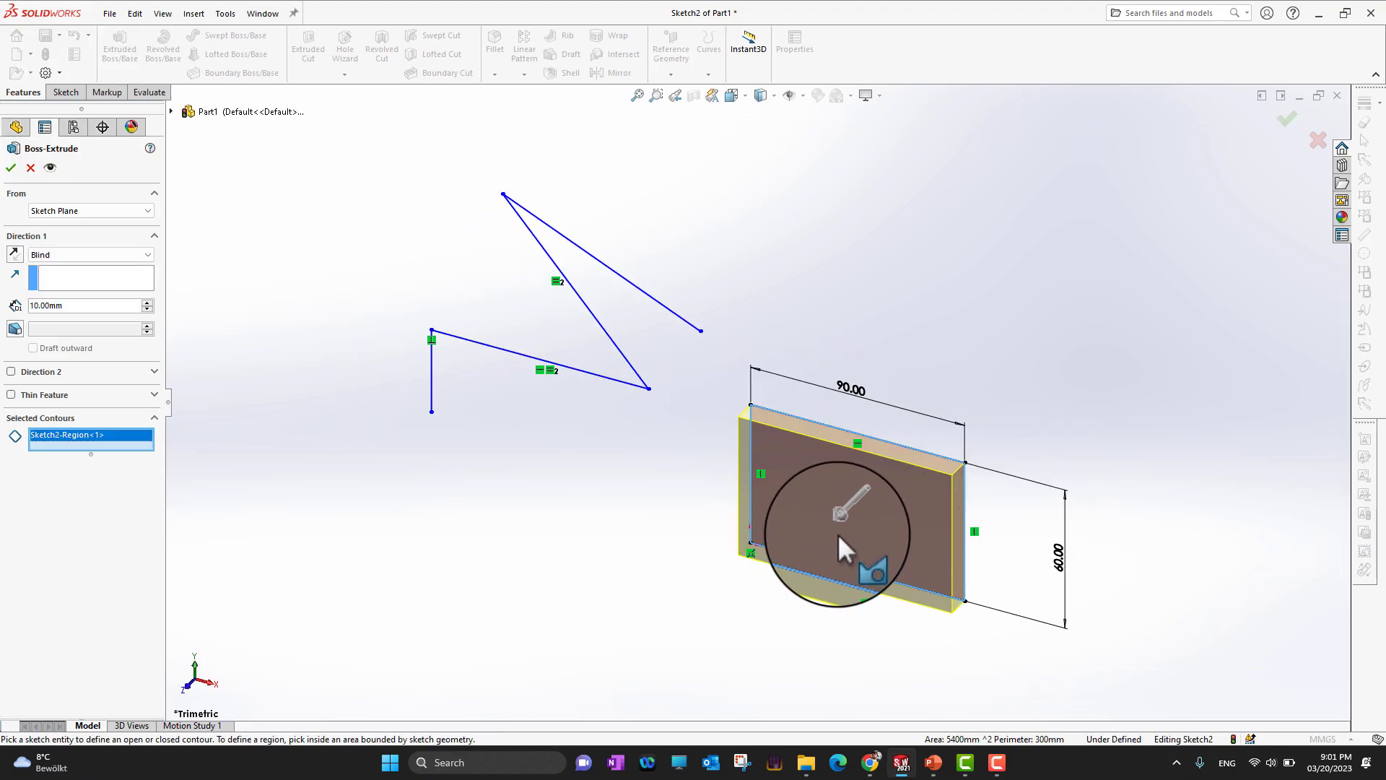
Extrude the rectangle region as a 46 mm blind boss, previewing the reversed direction and restoring the original one before accepting
scroll(895, 514, down, 1)
scroll(891, 517, down, 2)
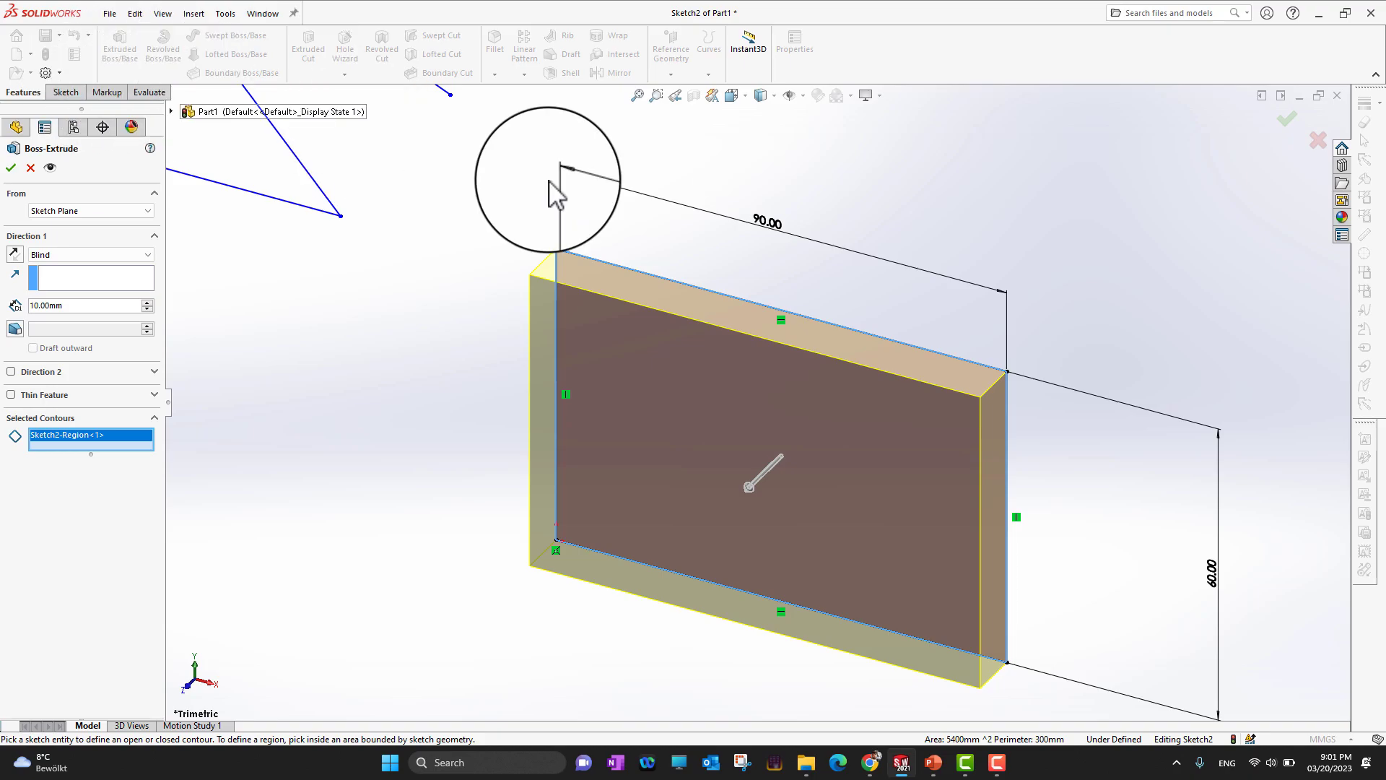
mouse_move(752, 489)
mouse_down()
mouse_move(659, 526)
mouse_move(609, 572)
mouse_move(791, 390)
mouse_move(916, 310)
mouse_move(820, 397)
mouse_move(545, 542)
mouse_move(903, 319)
mouse_move(993, 241)
mouse_move(1005, 266)
mouse_move(1068, 225)
mouse_move(1061, 257)
mouse_move(970, 332)
mouse_move(853, 464)
mouse_move(773, 522)
mouse_move(701, 609)
mouse_move(668, 592)
mouse_move(639, 606)
mouse_move(700, 586)
mouse_up()
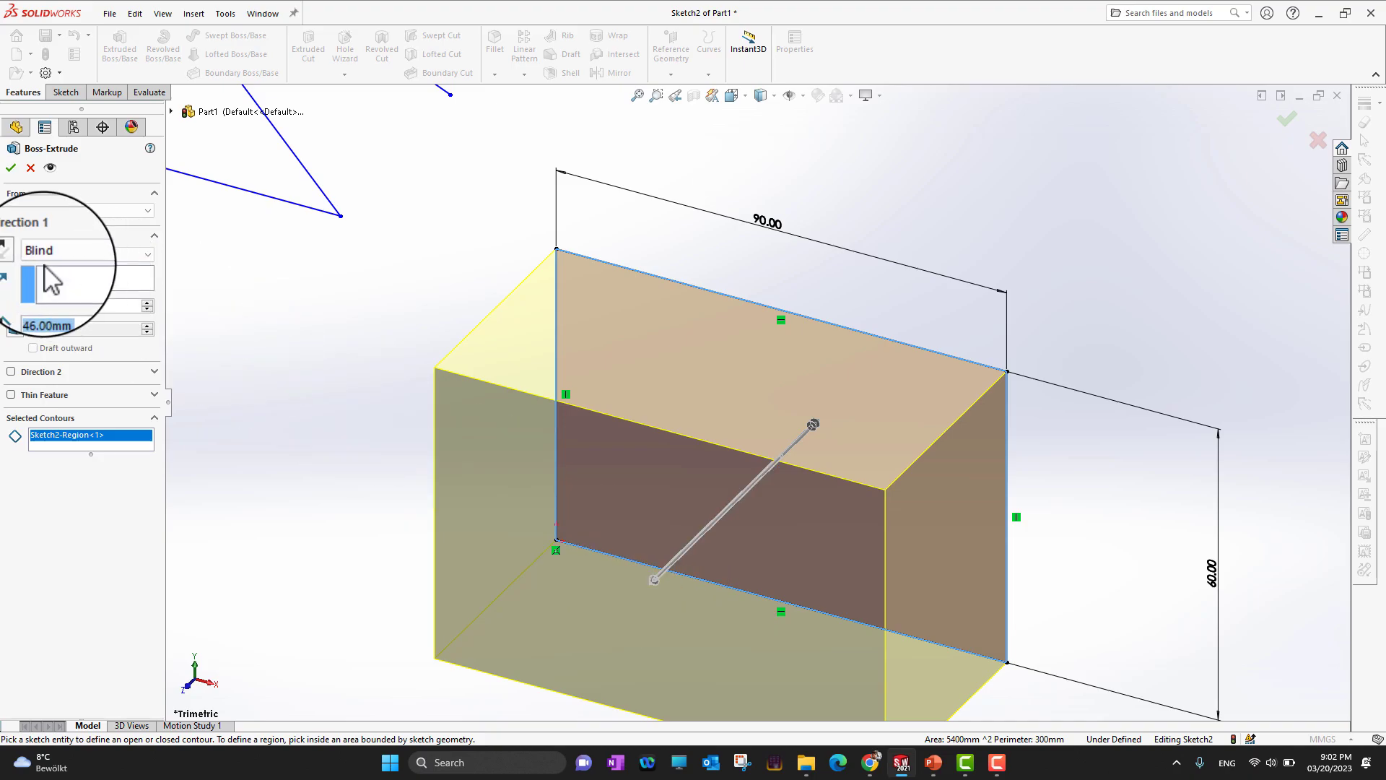
click(14, 251)
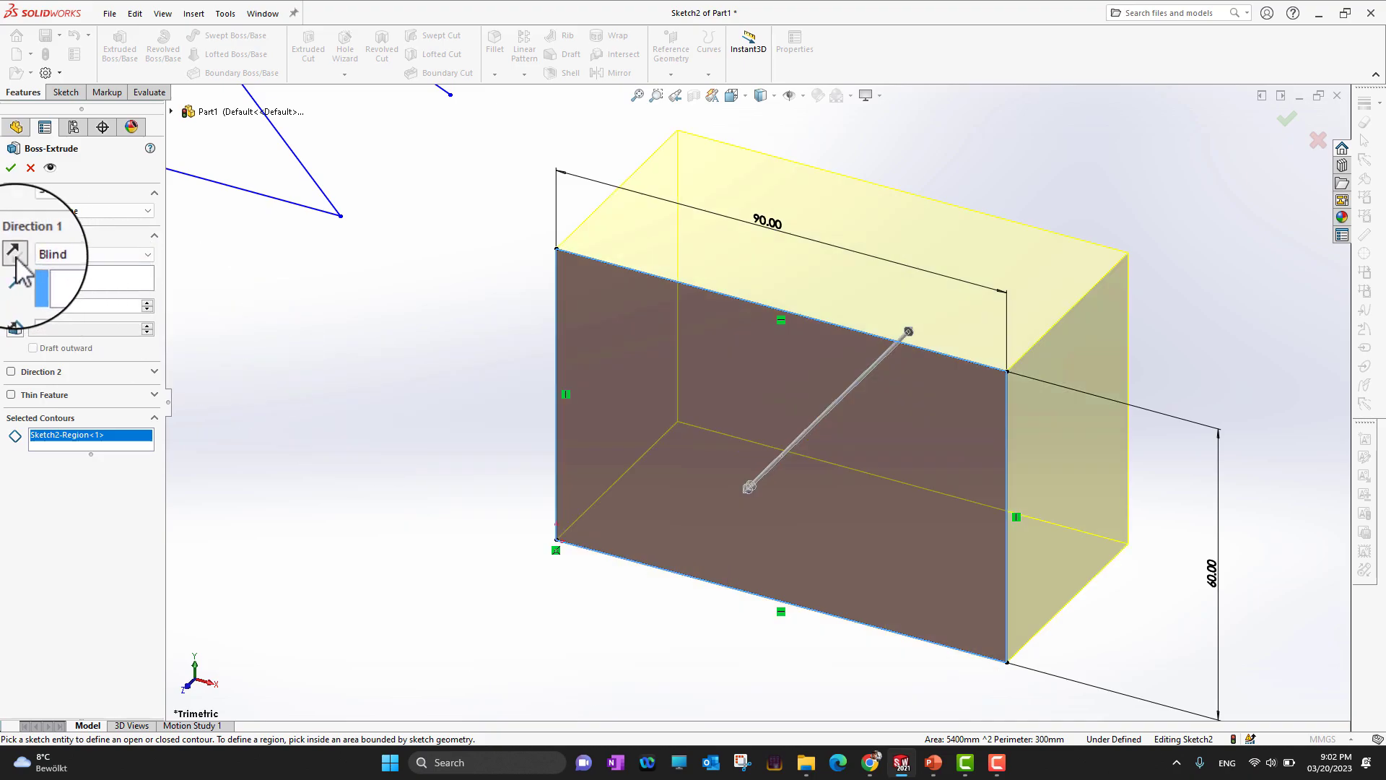
scroll(858, 444, up, 2)
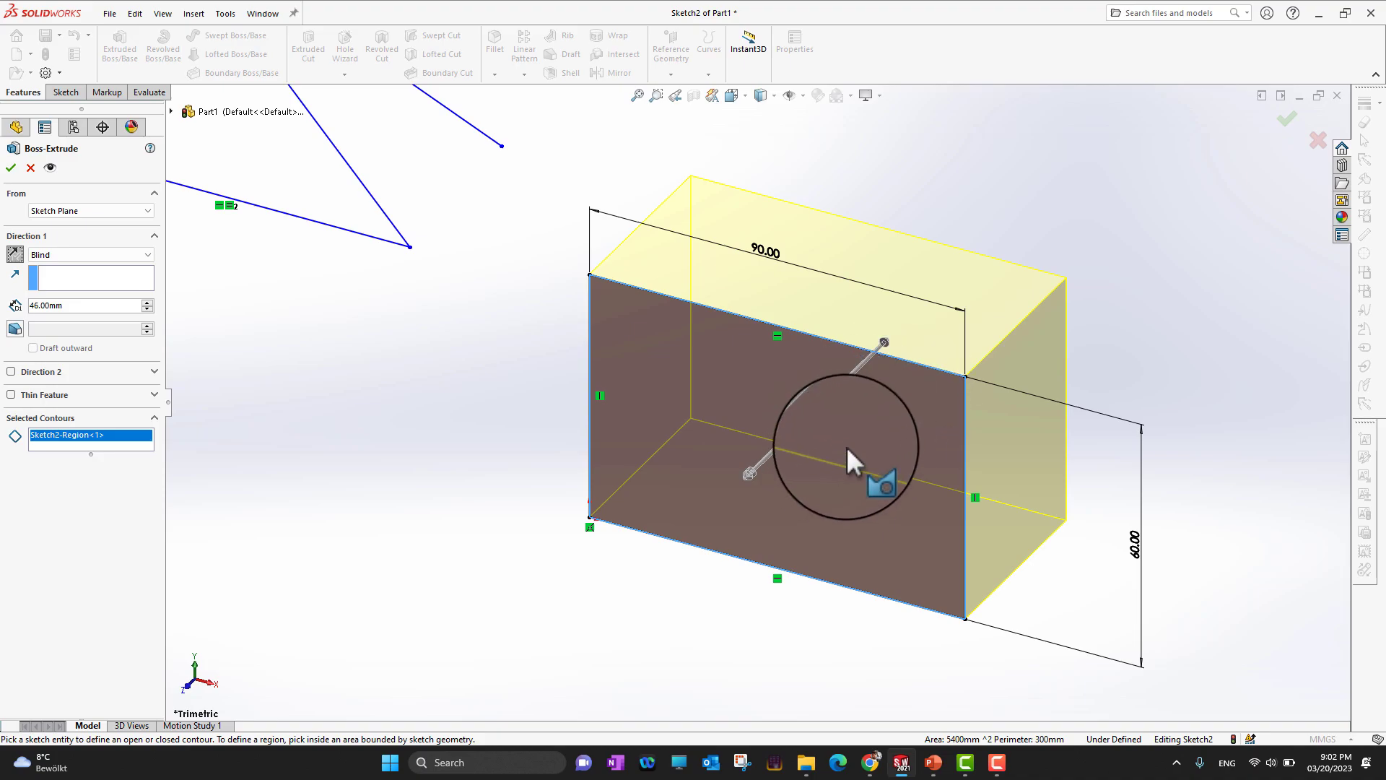
click(14, 253)
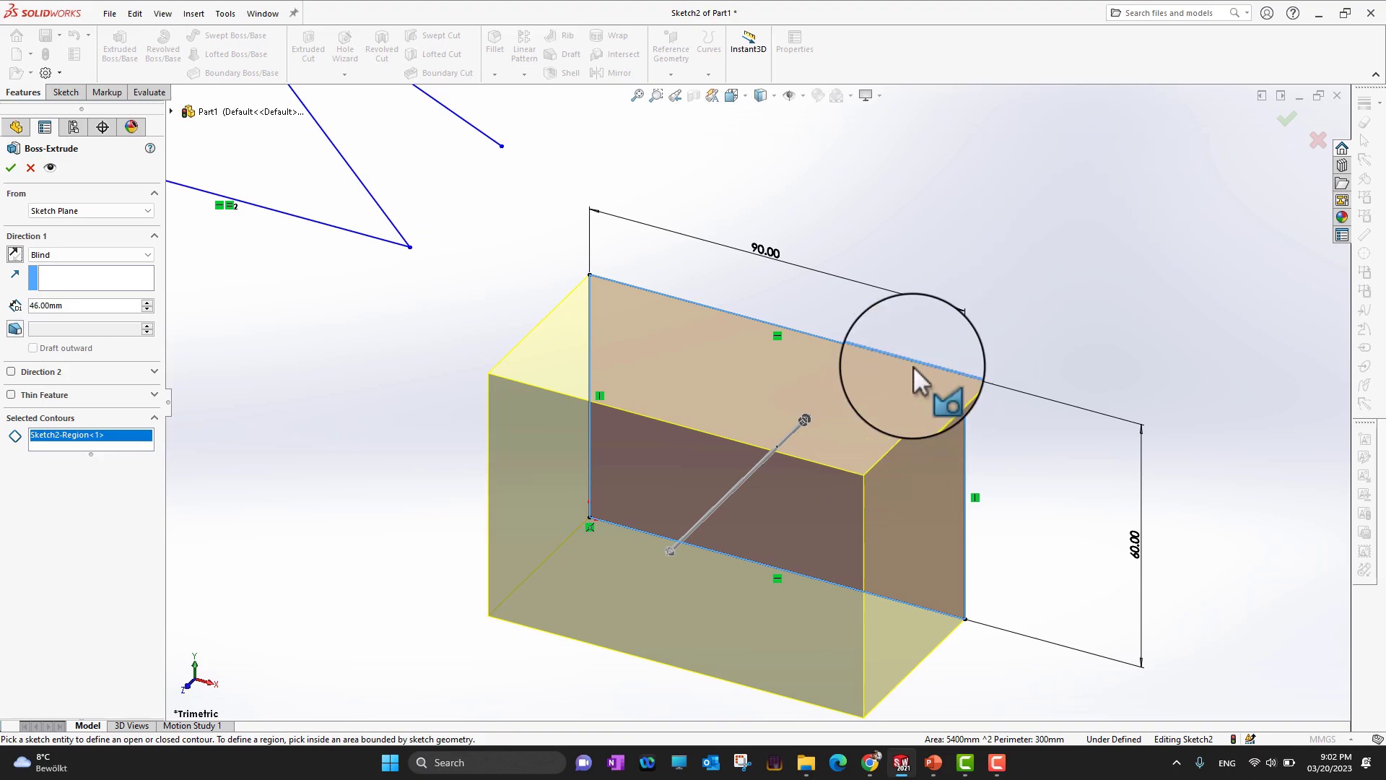
click(12, 168)
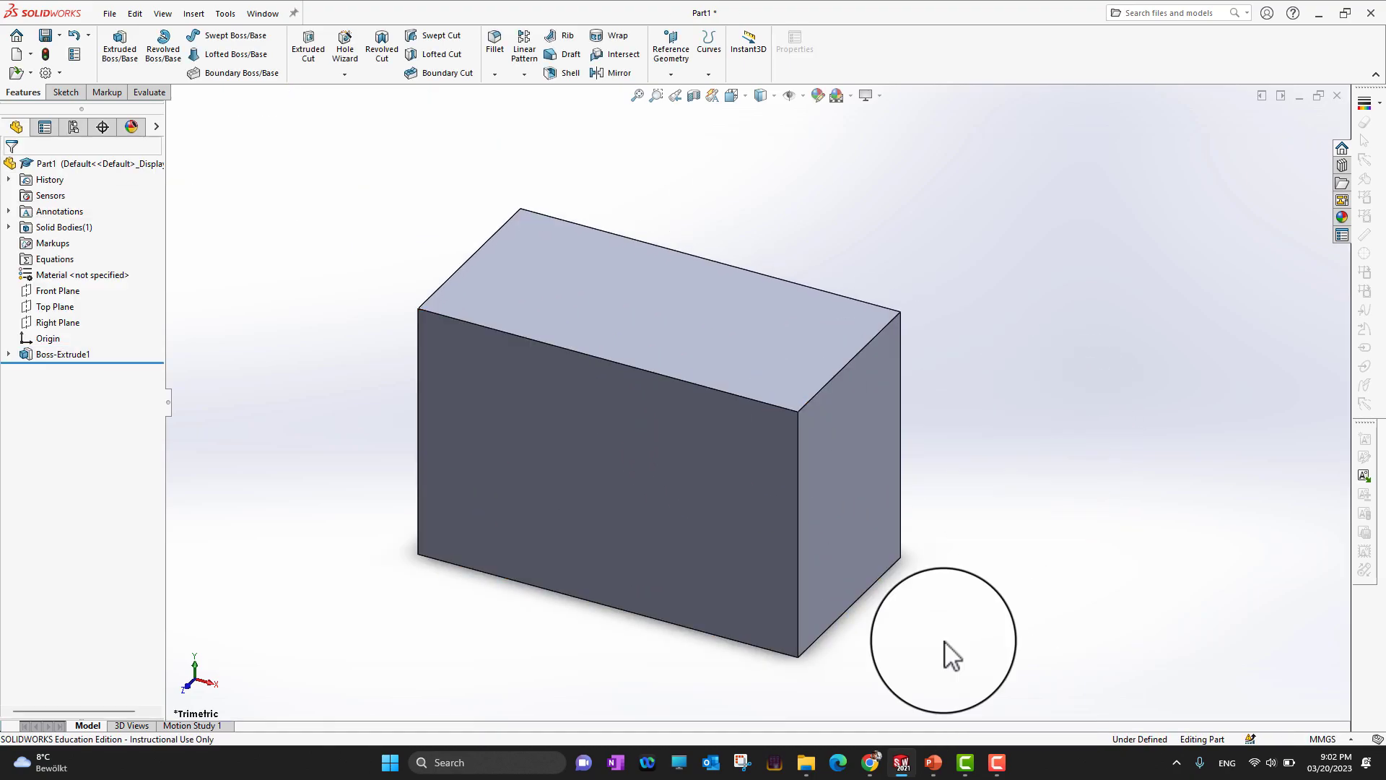
Check the six modeling steps in the PowerPoint slide, and return to the extruded block in SolidWorks
click(933, 762)
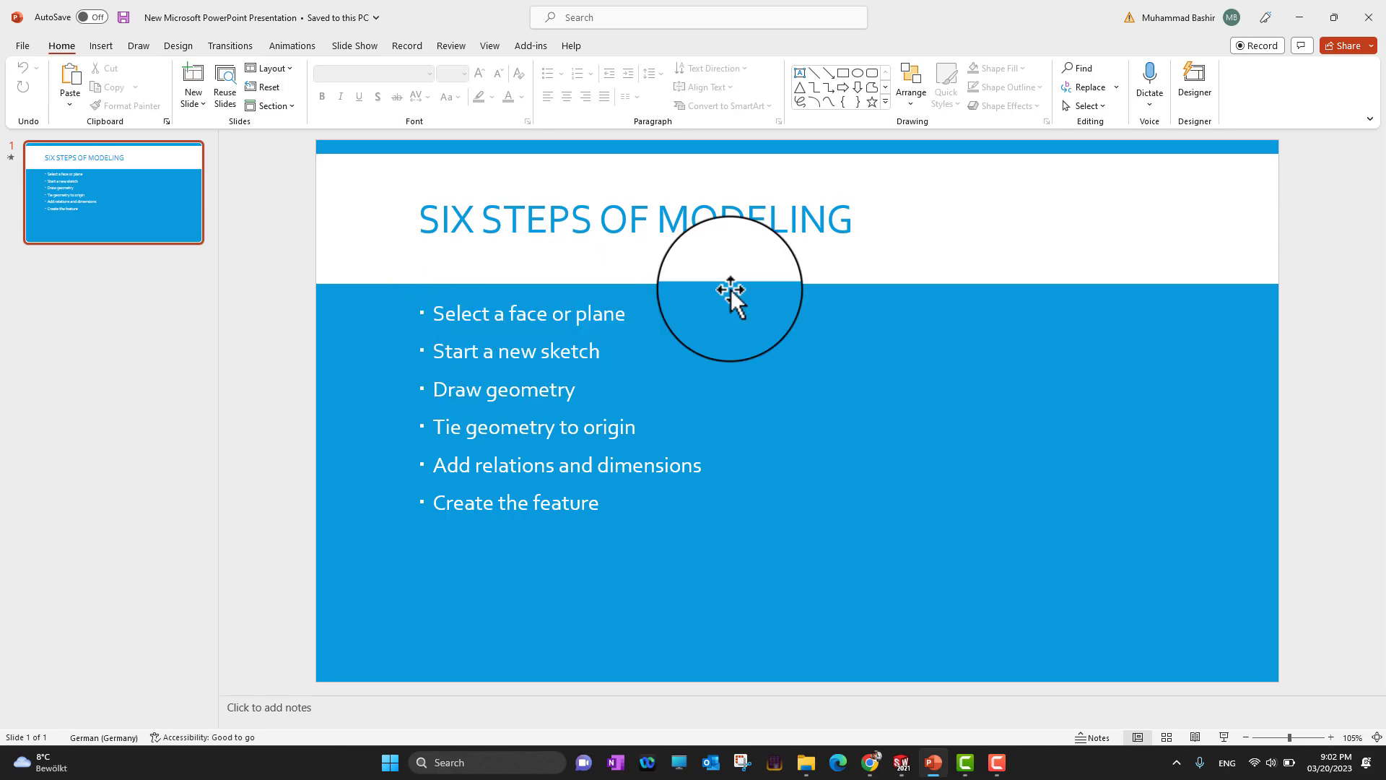
click(1333, 17)
key(alt+Tab)
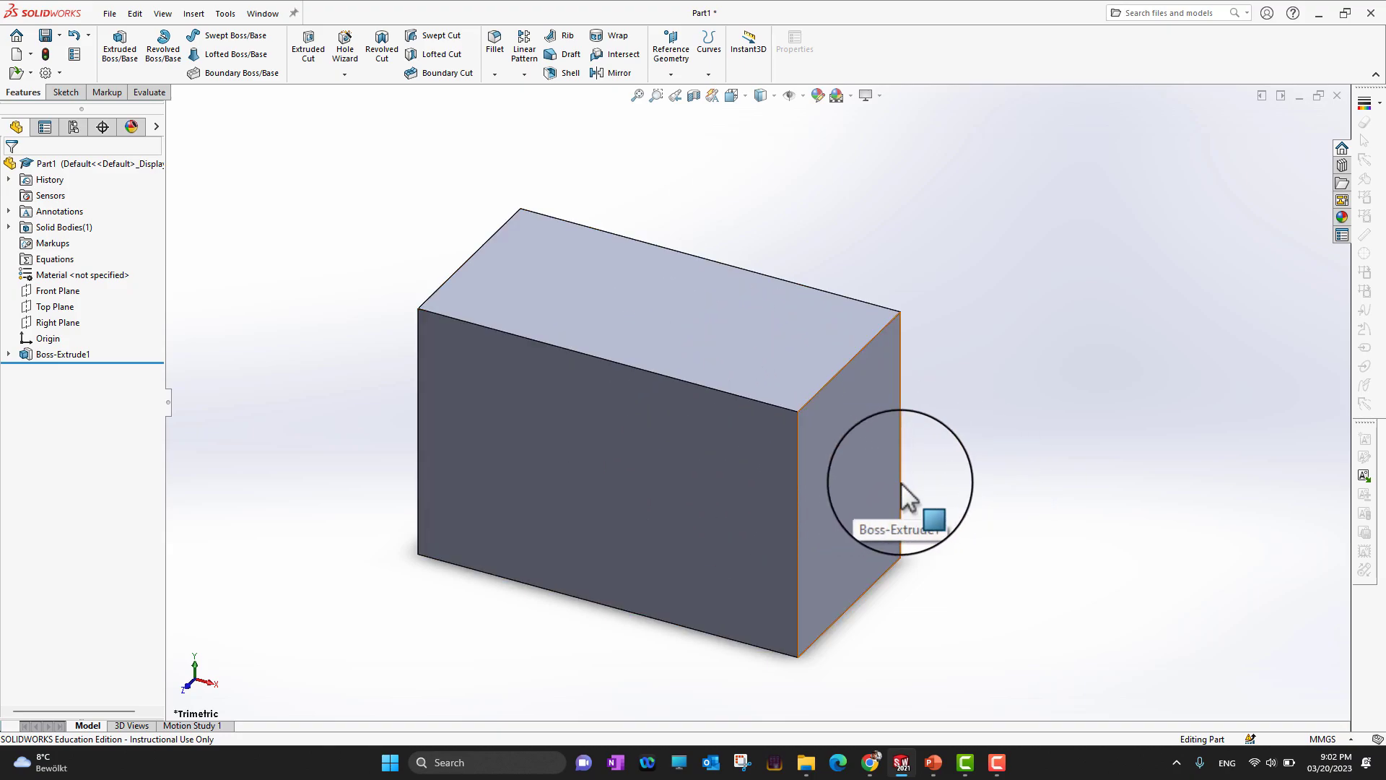
Examine the block's side, front, top and bottom faces as possible sketch faces by selecting each, and switch to the PowerPoint list of steps
click(843, 458)
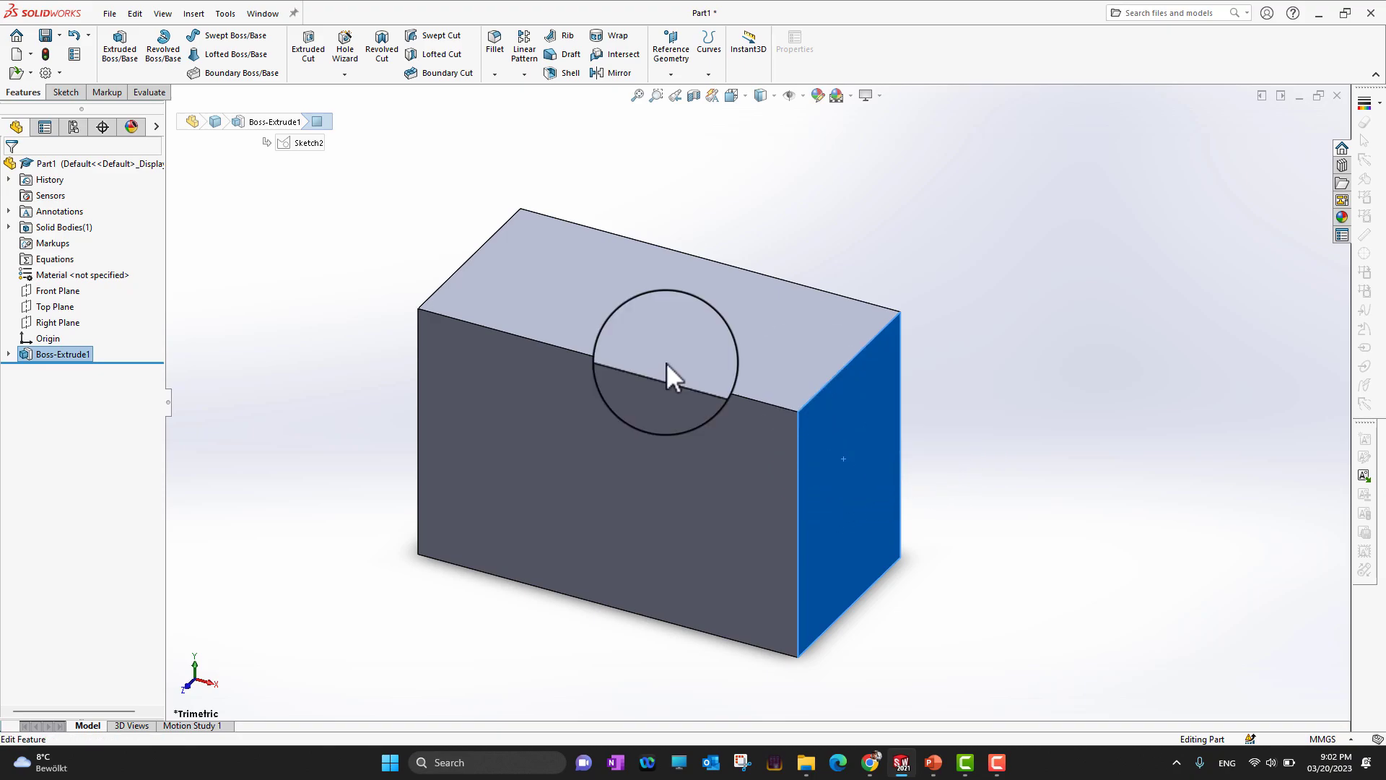
click(63, 92)
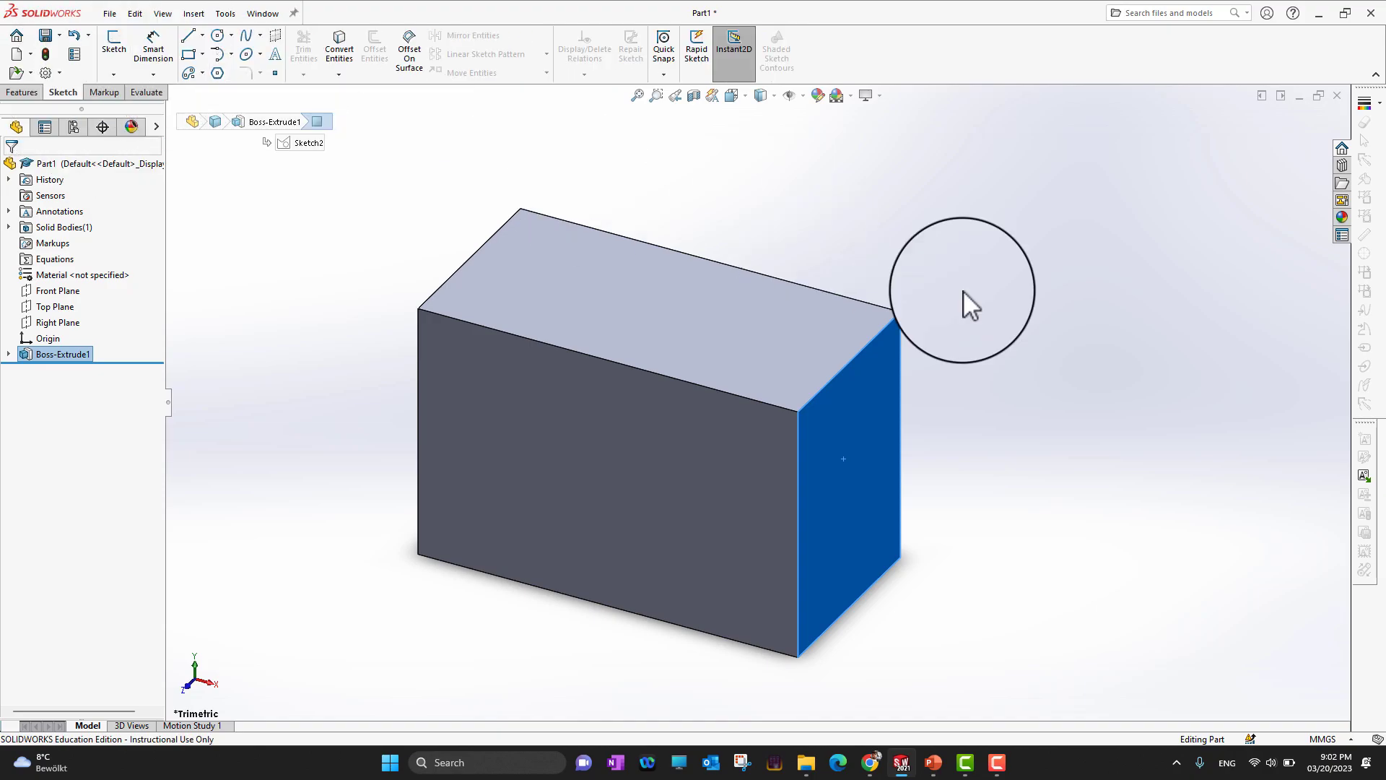
click(1004, 319)
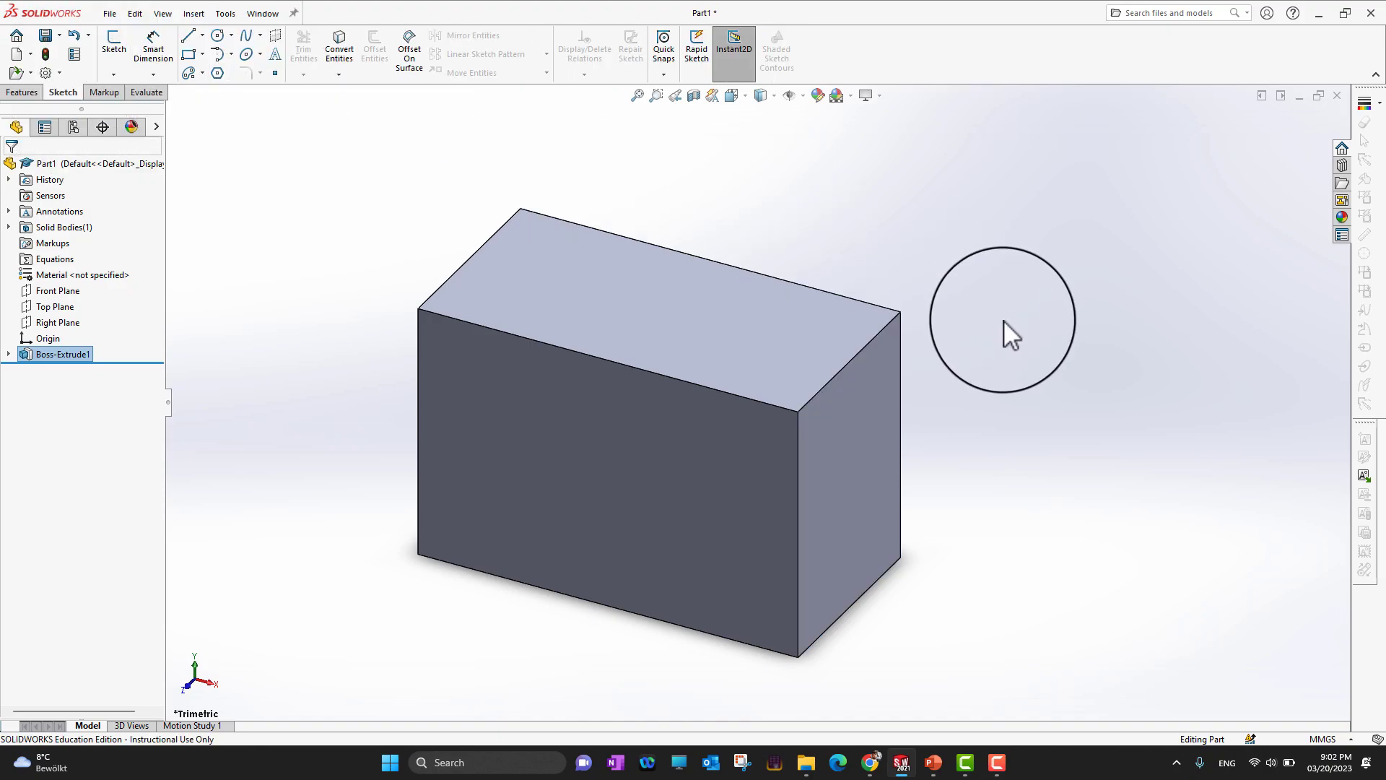
click(671, 330)
click(721, 456)
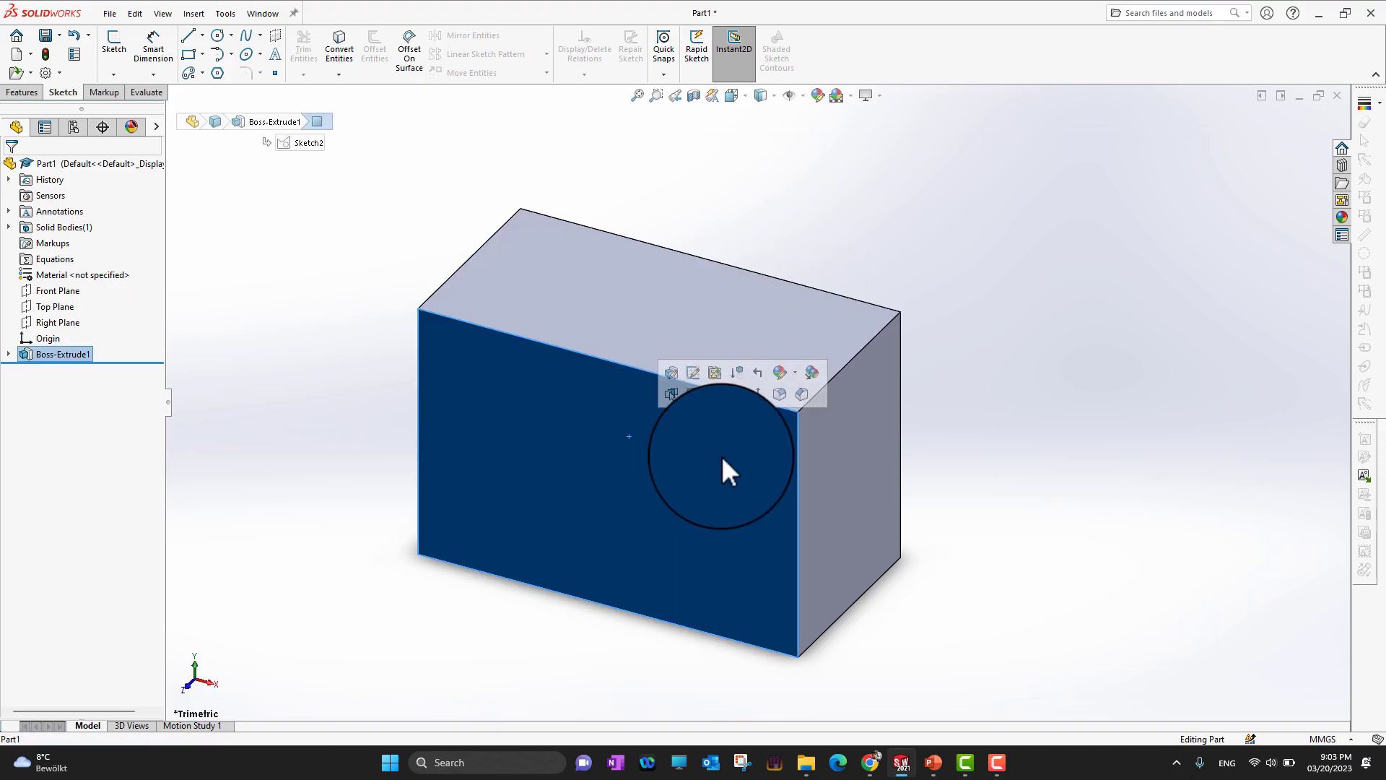
click(858, 475)
click(722, 352)
middle_drag(1003, 587, 933, 426)
click(831, 512)
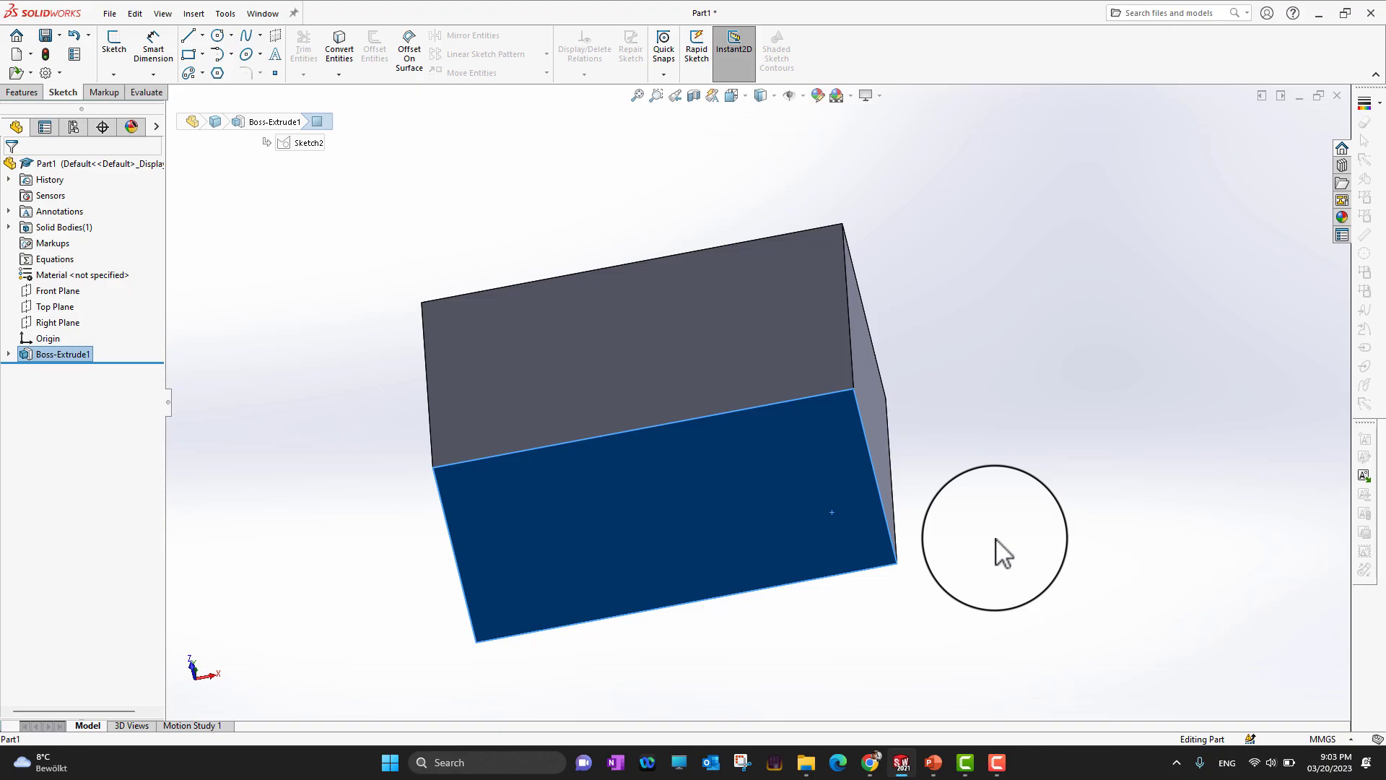
click(933, 763)
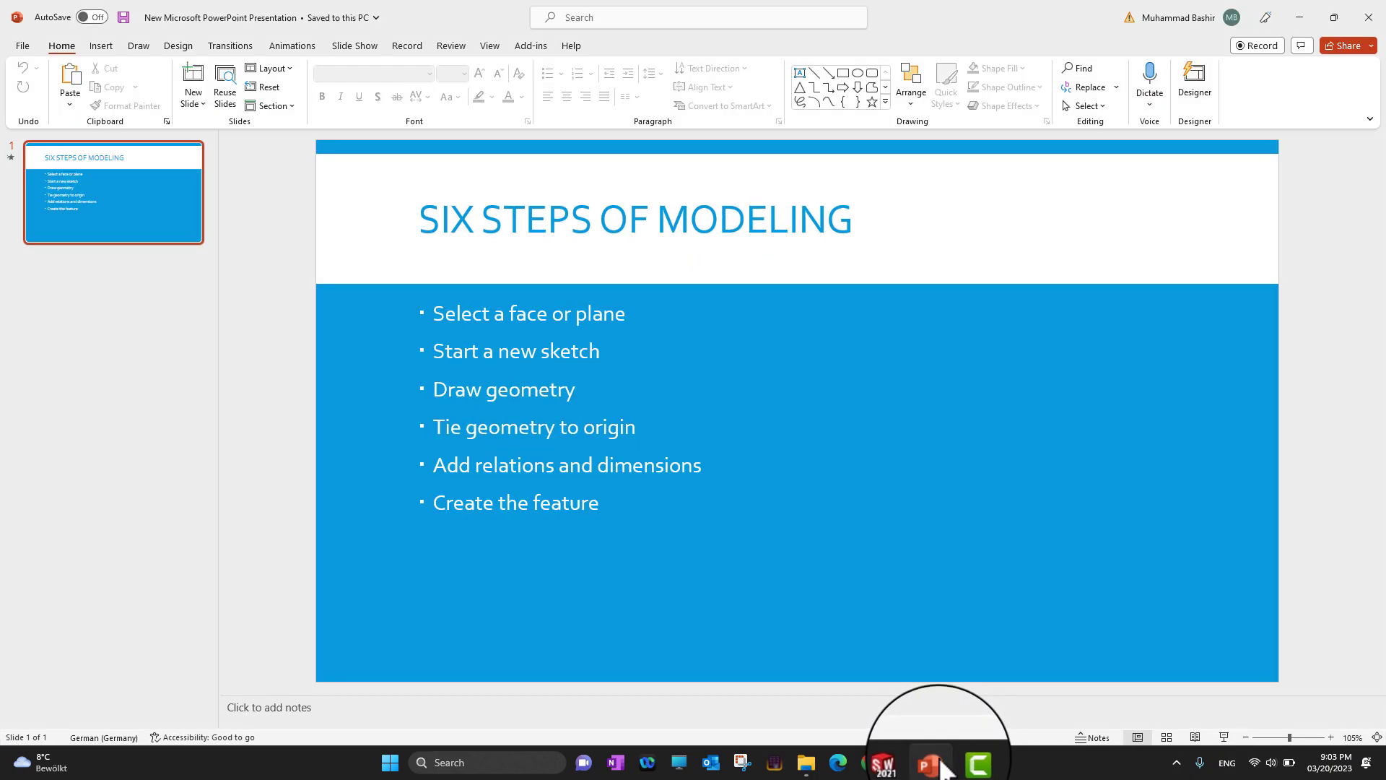